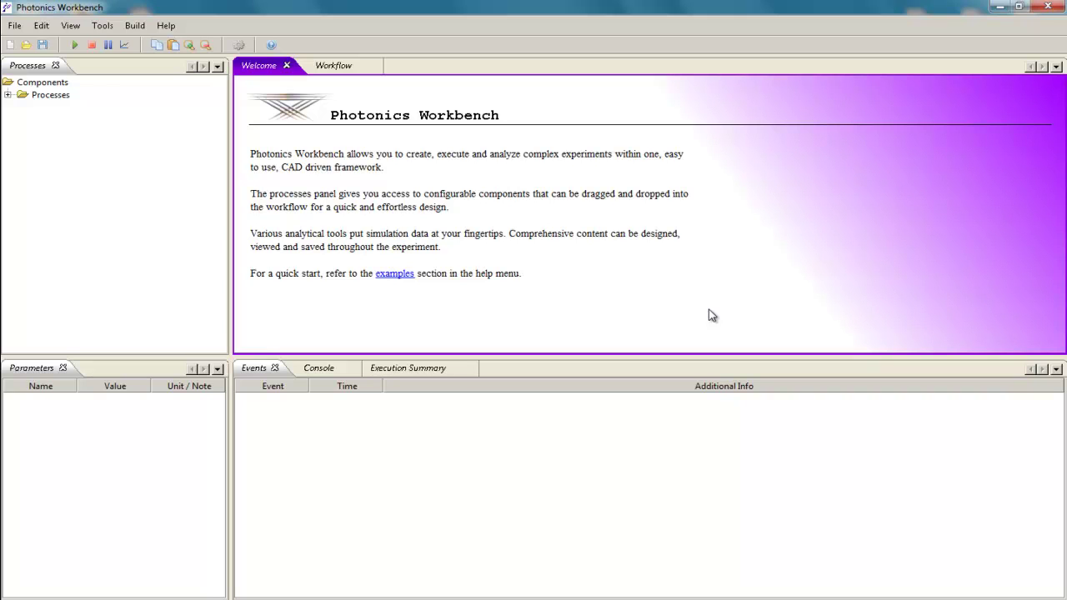
Expand Processes, Optical Fiber > Fiber Amplifier > Double-Clad, plus Diode Laser, Isolator, Filter and Etalon categories
{"action": "left_click", "coordinate": [7, 95]}
{"action": "left_click", "coordinate": [22, 107]}
{"action": "left_click", "coordinate": [37, 120]}
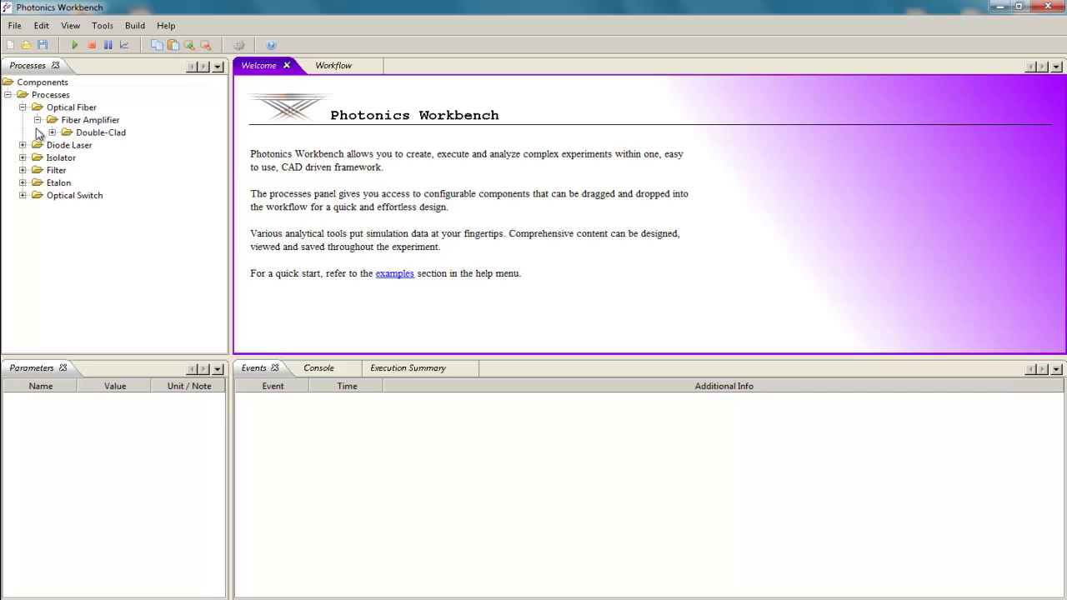
{"action": "left_click", "coordinate": [52, 132]}
{"action": "left_click", "coordinate": [23, 195]}
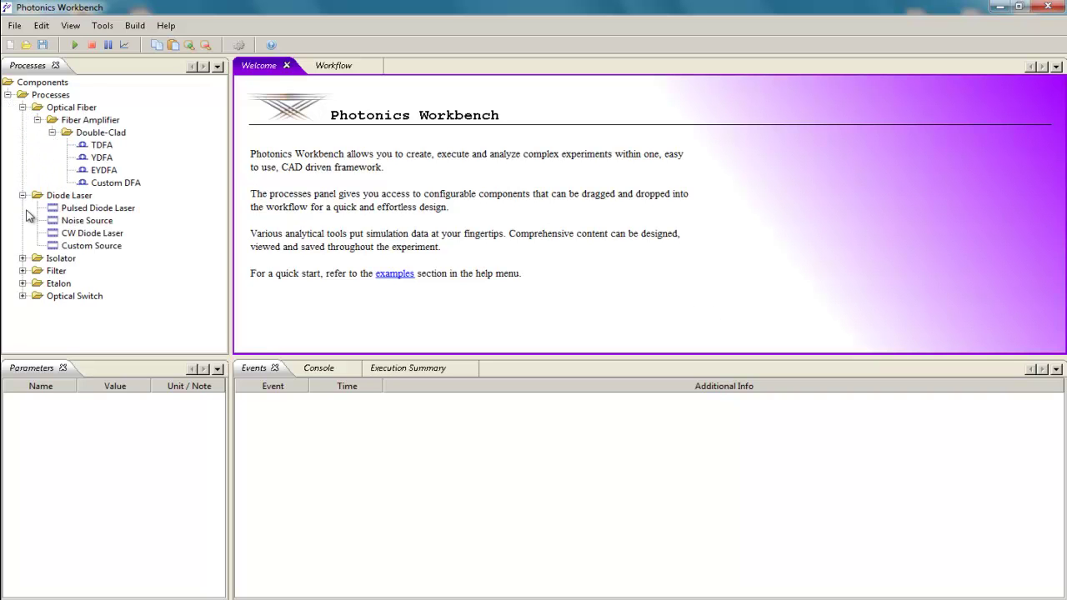
{"action": "left_click", "coordinate": [22, 259]}
{"action": "left_click", "coordinate": [23, 283]}
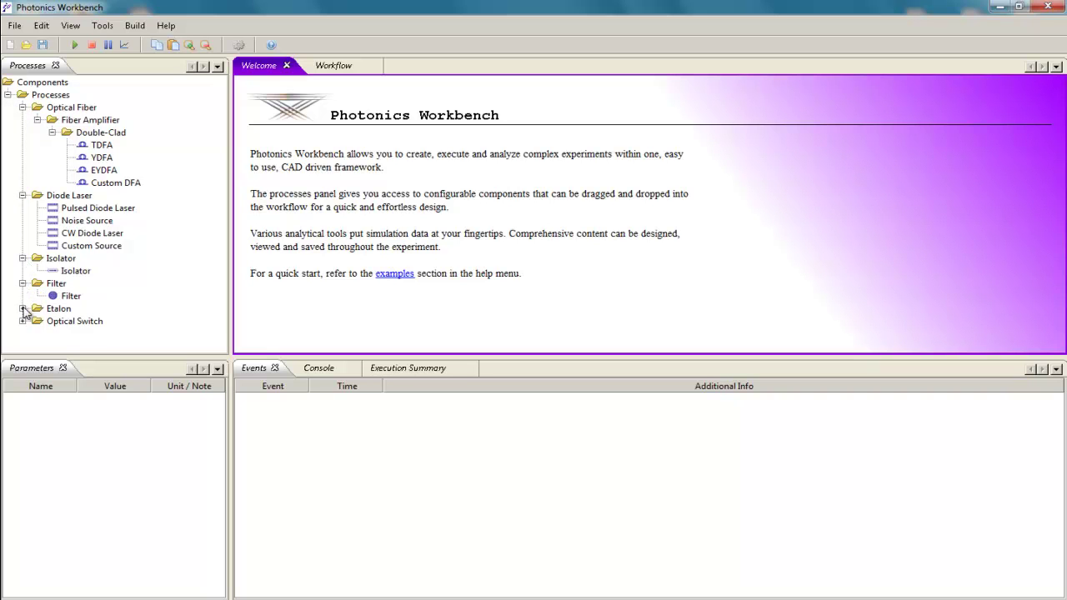
{"action": "left_click", "coordinate": [22, 309]}
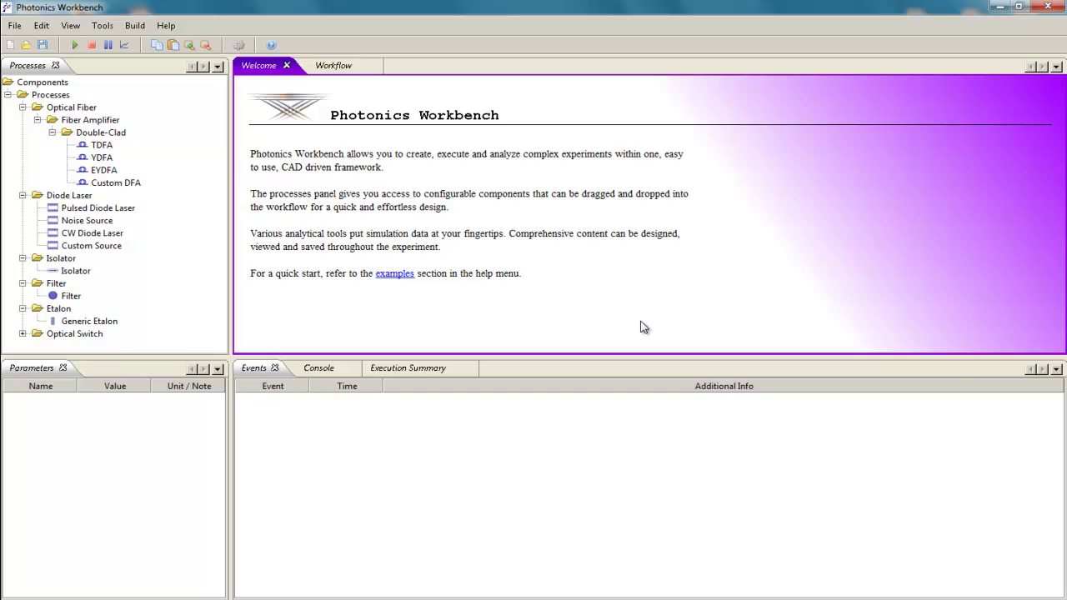
Open TMZBLAN_EX001.pwfx from the Photonics Workbench examples folder and zoom into the schematic
{"action": "left_click", "coordinate": [14, 25]}
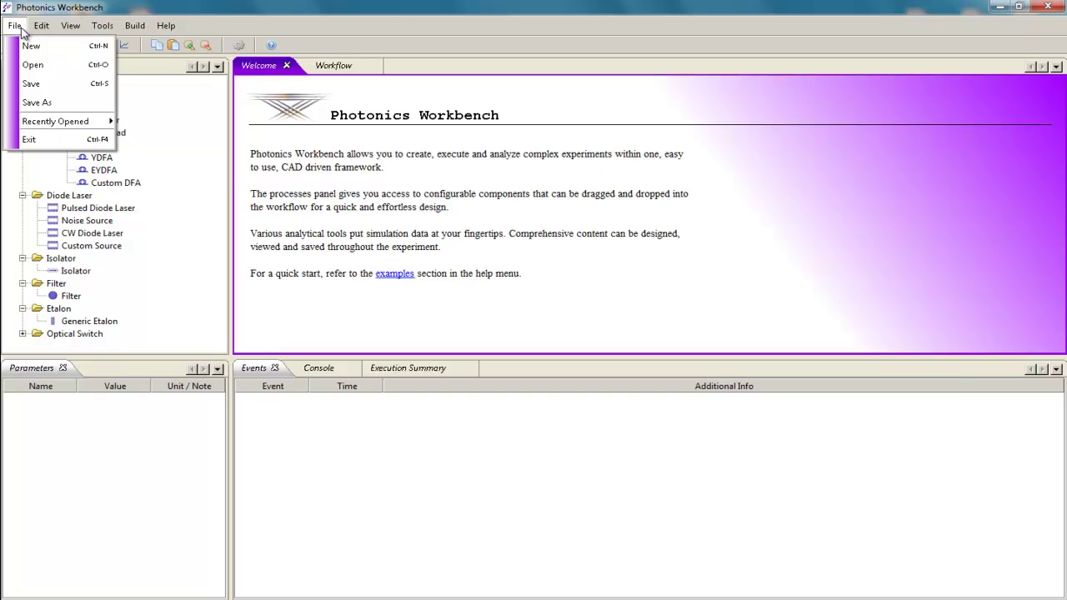
{"action": "left_click", "coordinate": [34, 67]}
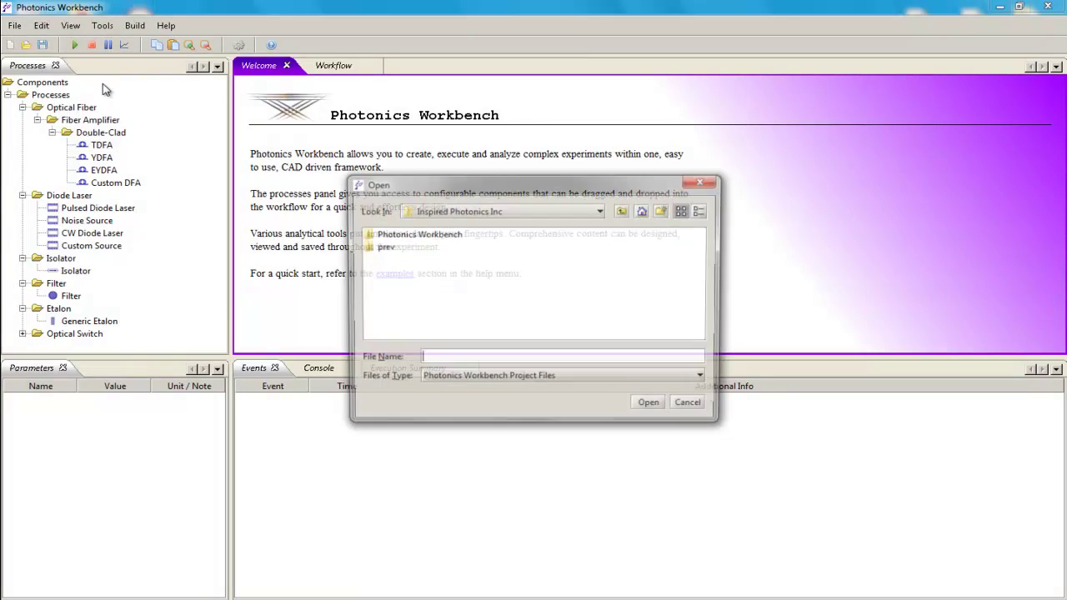
{"action": "double_click", "coordinate": [437, 241]}
{"action": "double_click", "coordinate": [399, 261]}
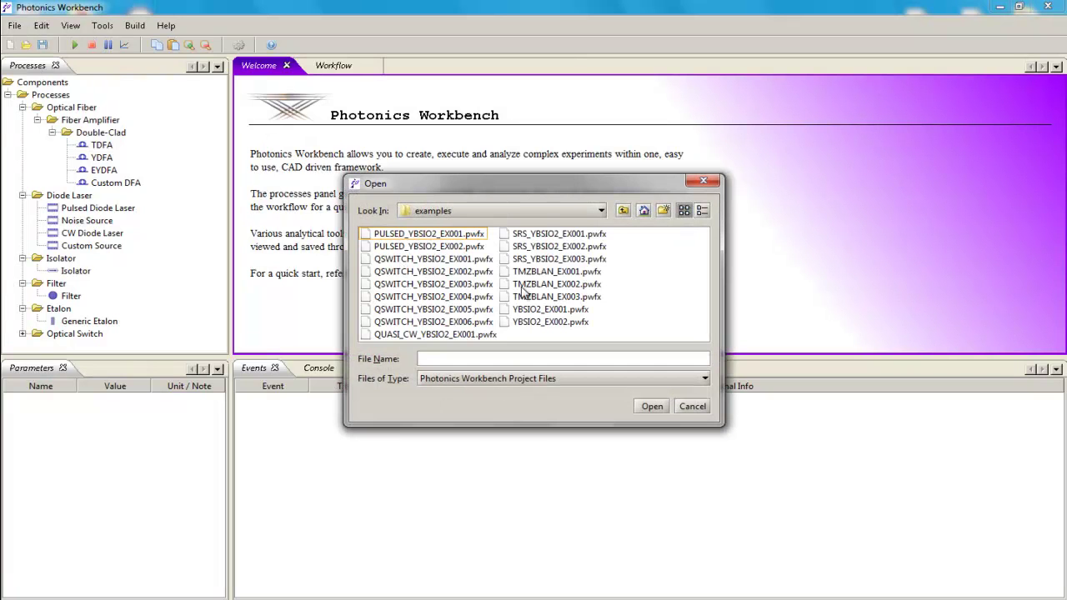
{"action": "double_click", "coordinate": [538, 272]}
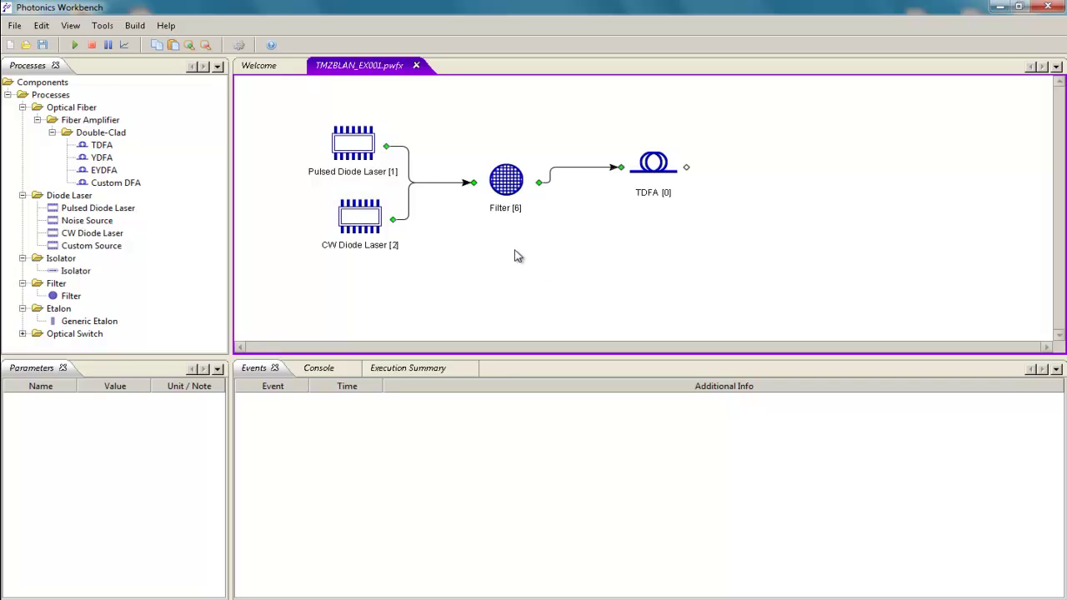
{"action": "scroll", "coordinate": [488, 259], "scroll_direction": "up", "scroll_amount": 2}
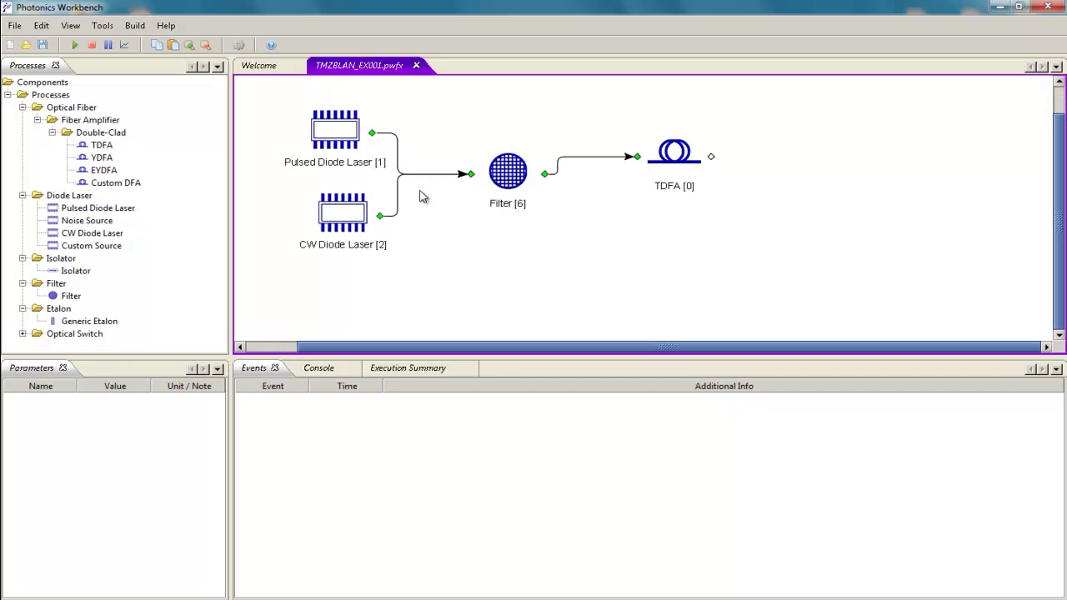
{"action": "scroll", "coordinate": [373, 100], "scroll_direction": "up", "scroll_amount": 2}
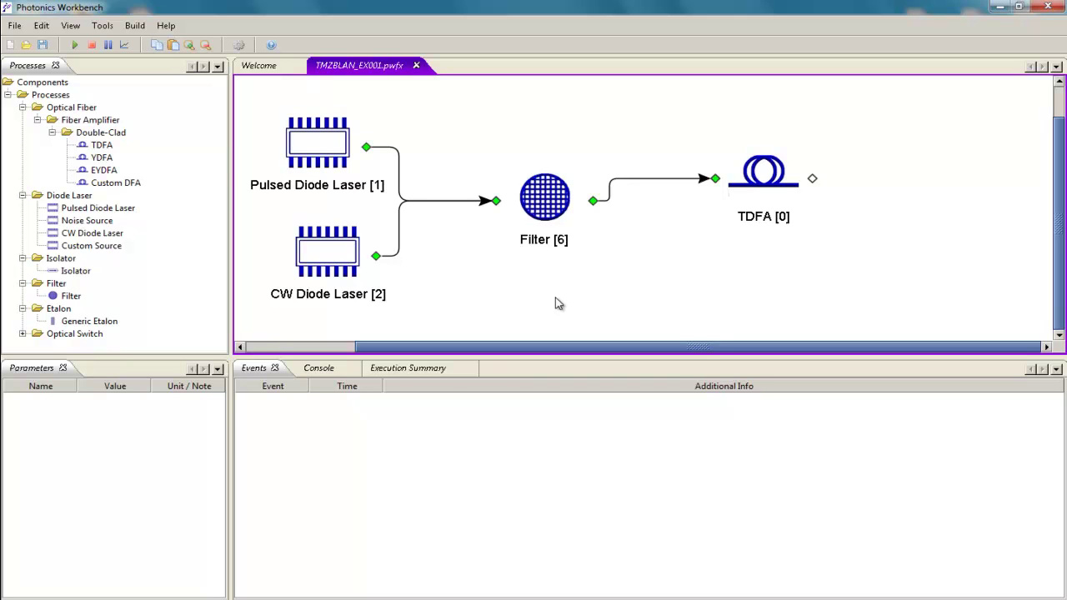
In Product Help, show the Pulsed Thulium-Doped Double-Clad ZBLAN example page, maximized to full screen
{"action": "left_click", "coordinate": [270, 45]}
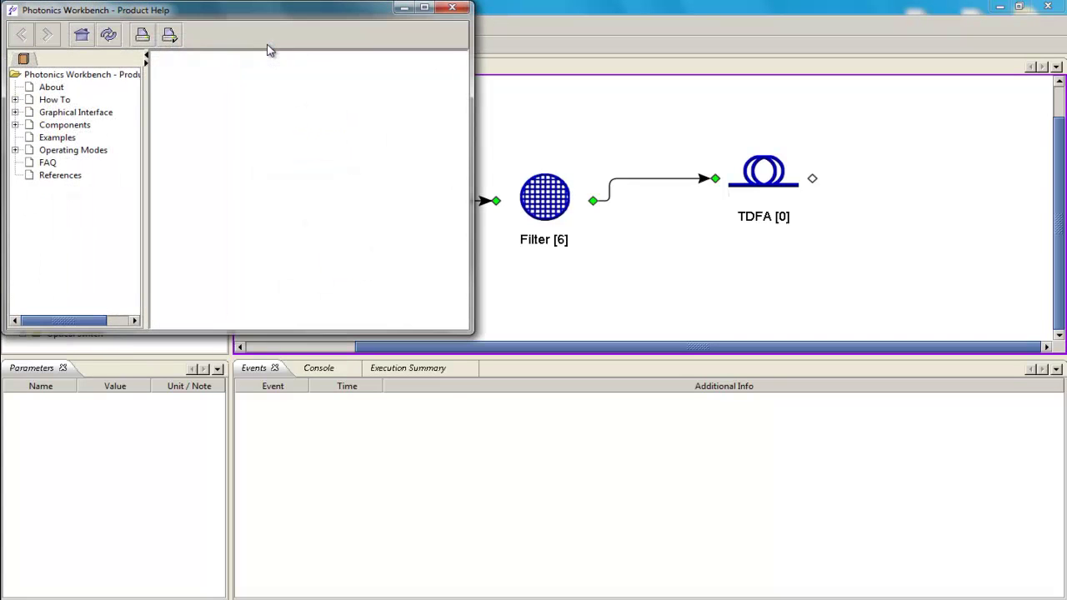
{"action": "left_click", "coordinate": [72, 137]}
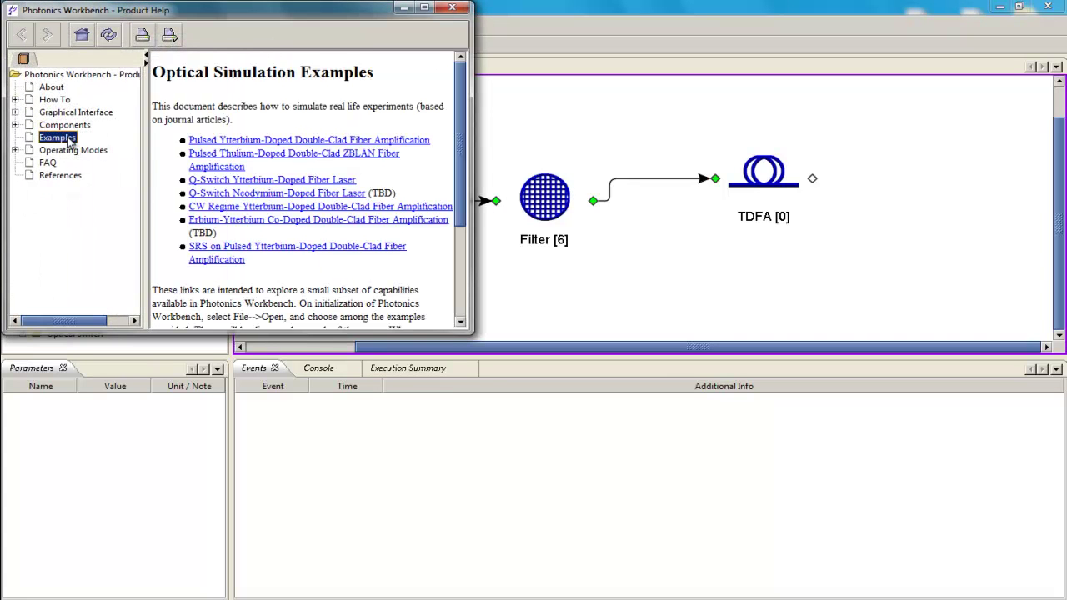
{"action": "left_click", "coordinate": [211, 155]}
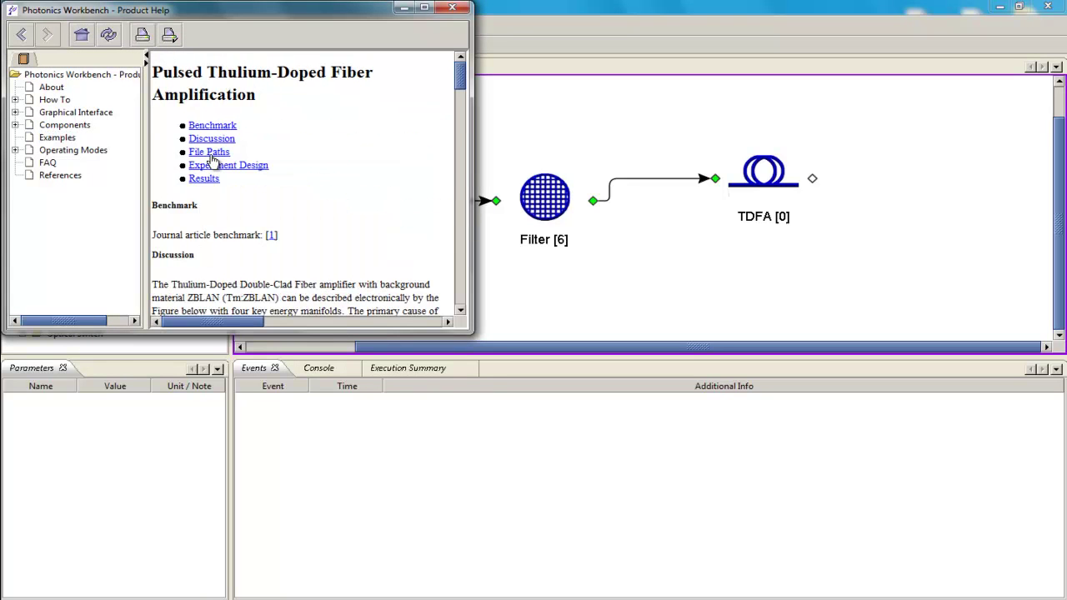
{"action": "left_click", "coordinate": [424, 9]}
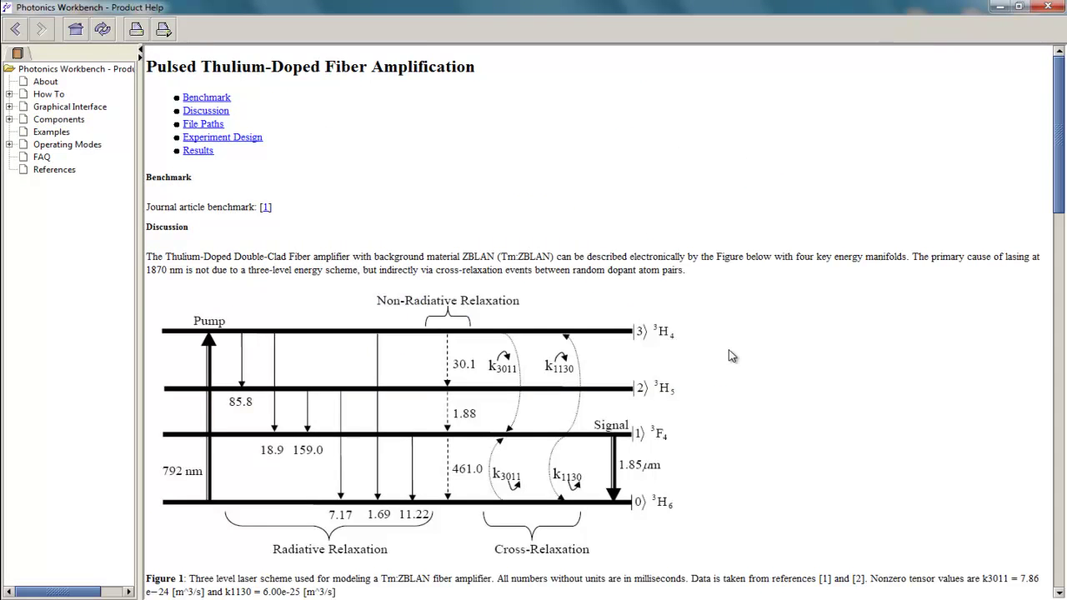
Scroll through the help page's energy-level diagram and File Paths table
{"action": "scroll", "coordinate": [730, 355], "scroll_direction": "down", "scroll_amount": 10}
{"action": "scroll", "coordinate": [730, 352], "scroll_direction": "up", "scroll_amount": 5}
{"action": "scroll", "coordinate": [730, 353], "scroll_direction": "up", "scroll_amount": 3}
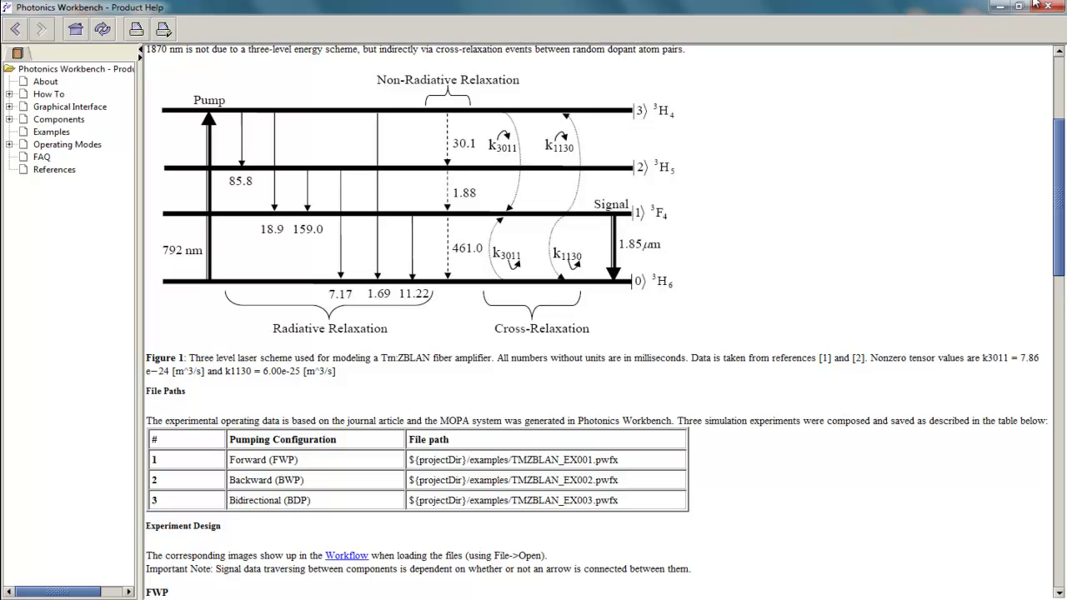
Close the help and open TDFA [0] properties, selecting the Number of Manifolds value
{"action": "left_click", "coordinate": [1055, 10]}
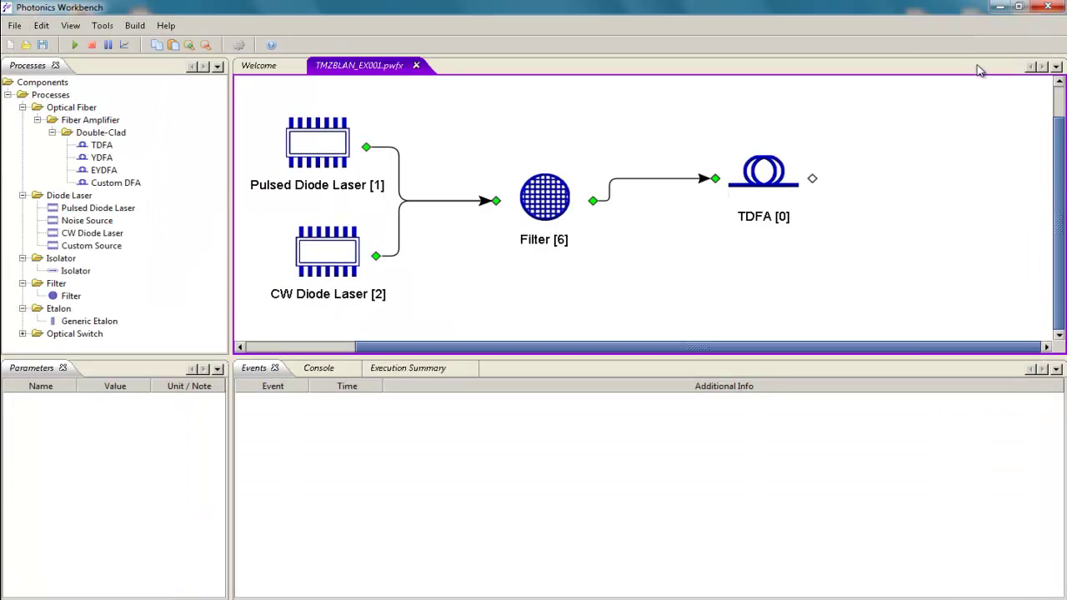
{"action": "double_click", "coordinate": [770, 196]}
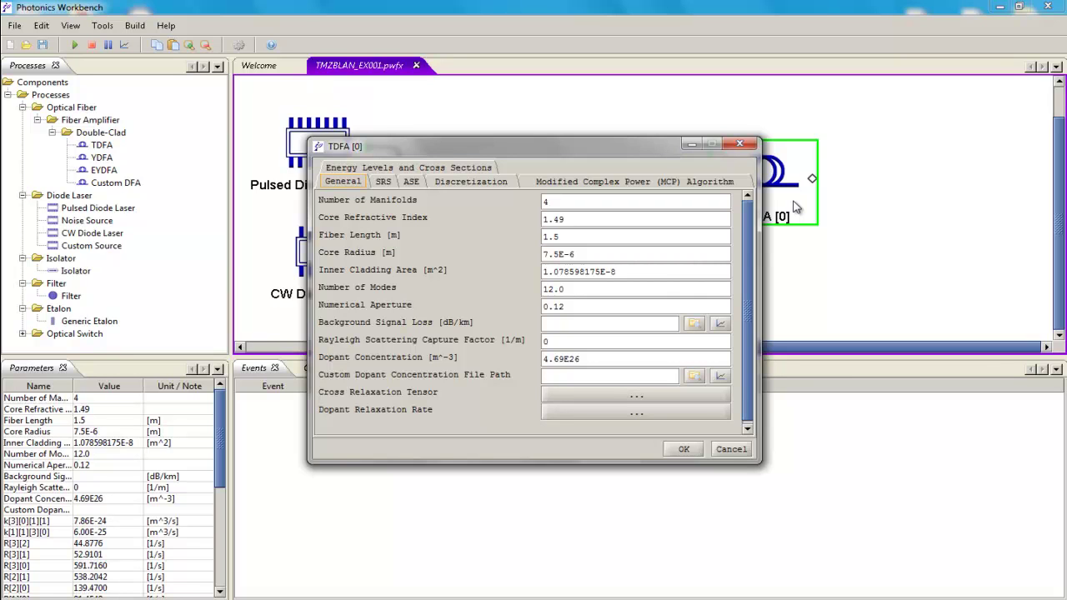
{"action": "double_click", "coordinate": [540, 203]}
On the Energy Levels and Cross Sections table, select the 3→0 row and narrow the Upper and Lower Level columns
{"action": "left_click", "coordinate": [459, 169]}
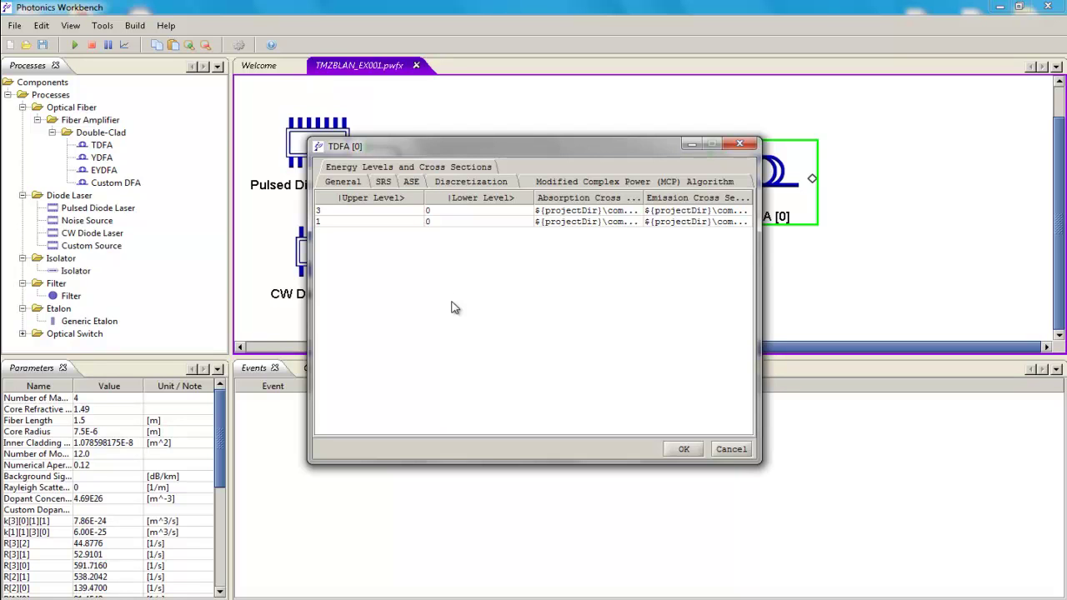
{"action": "left_click", "coordinate": [389, 211]}
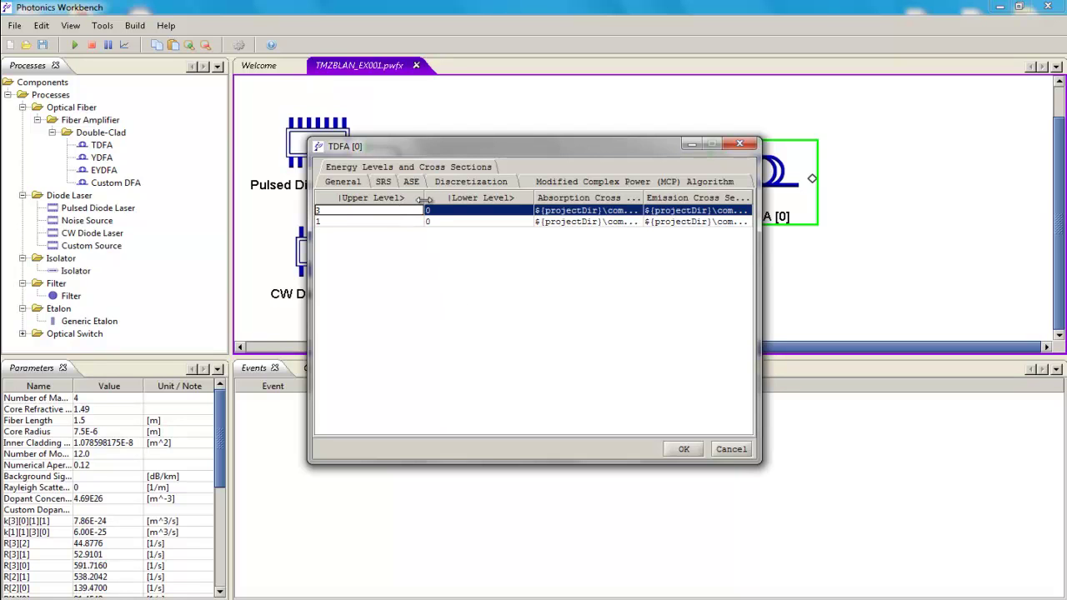
{"action": "left_click_drag", "start_coordinate": [426, 198], "coordinate": [399, 199]}
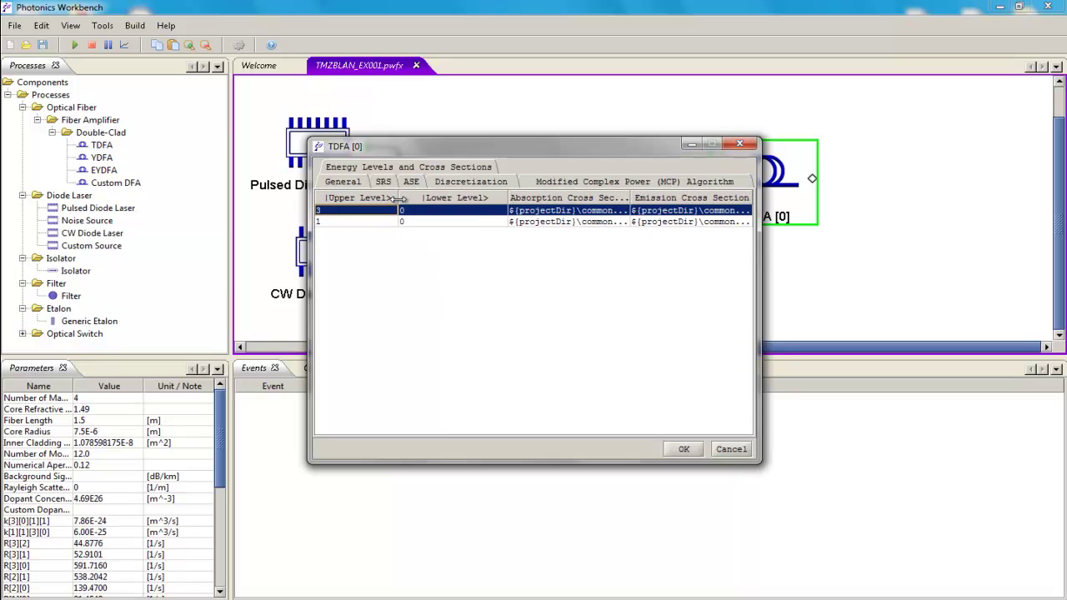
{"action": "left_click_drag", "start_coordinate": [508, 198], "coordinate": [478, 198]}
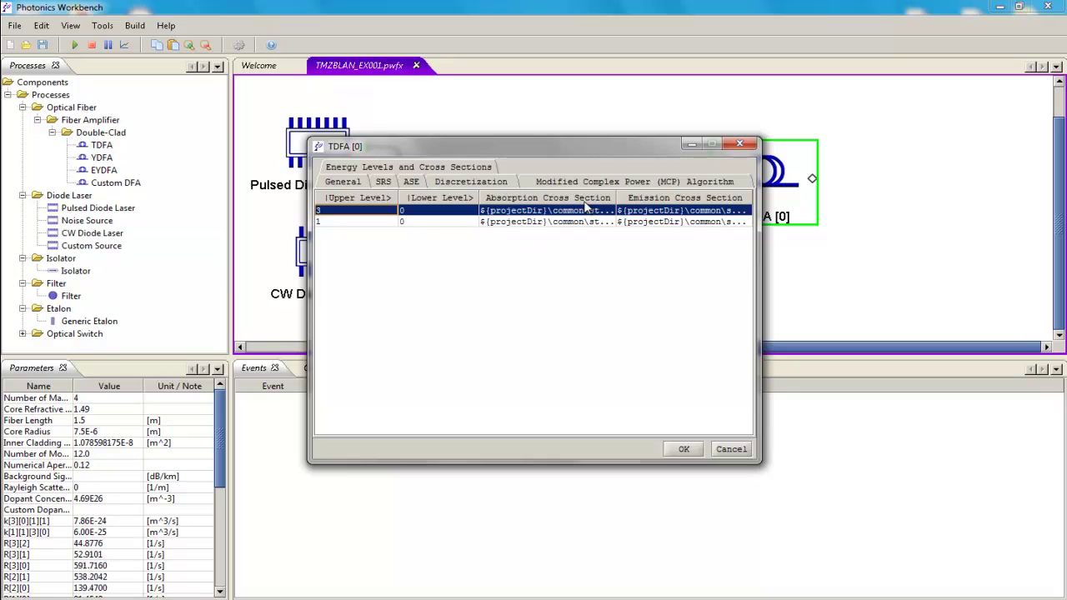
Replace the 3→0 absorption cross section path with TMZBLAN\SIGMA_a_30.txt, cancelling the file browser
{"action": "double_click", "coordinate": [540, 211]}
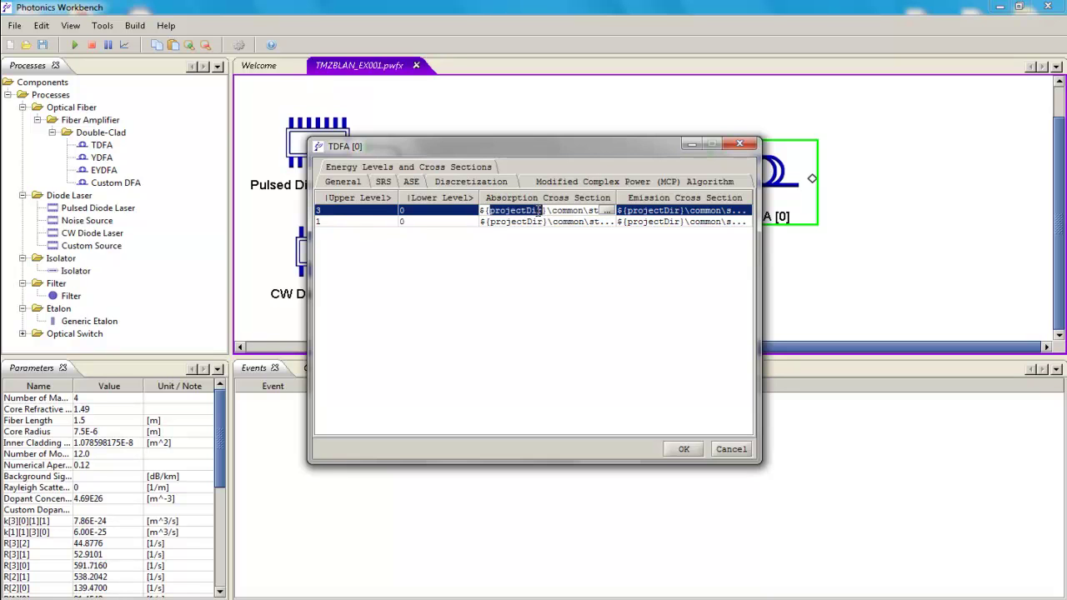
{"action": "left_click_drag", "start_coordinate": [487, 215], "coordinate": [621, 215]}
{"action": "key", "text": "ctrl+v"}
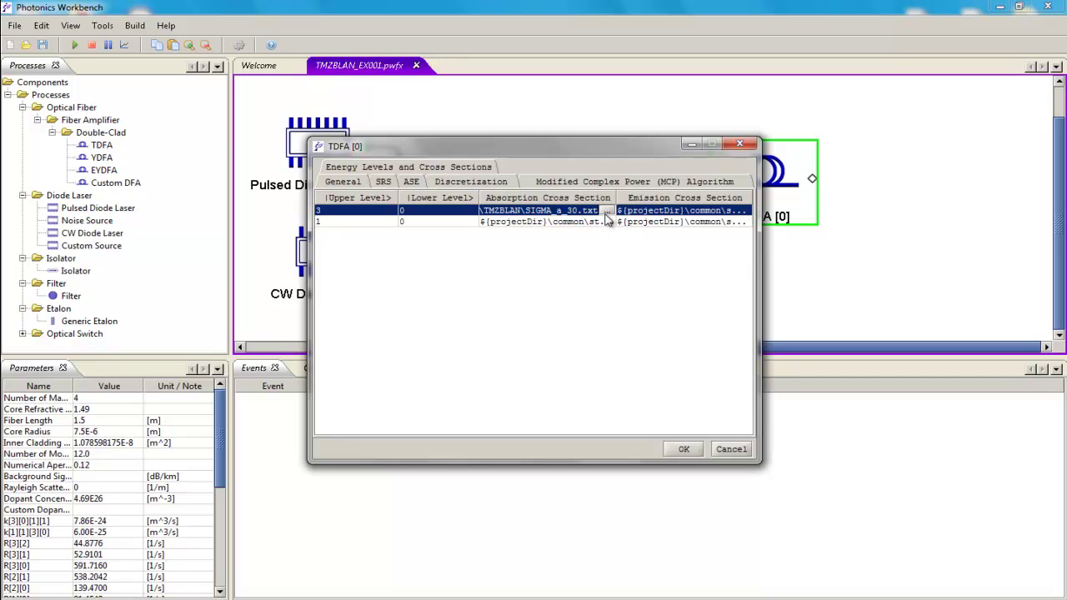
{"action": "left_click", "coordinate": [607, 213]}
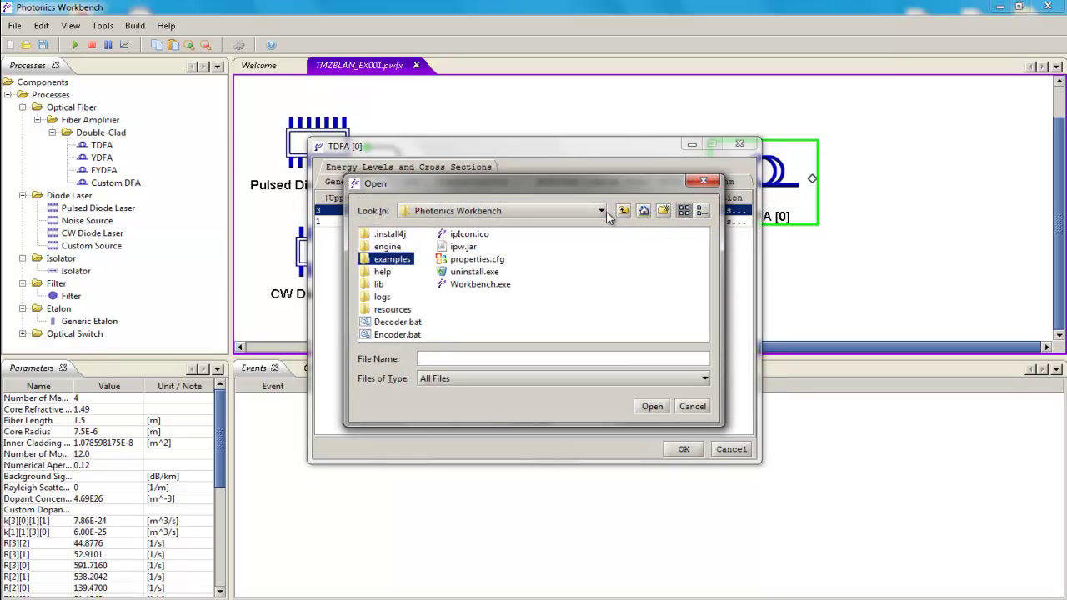
{"action": "left_click", "coordinate": [693, 408]}
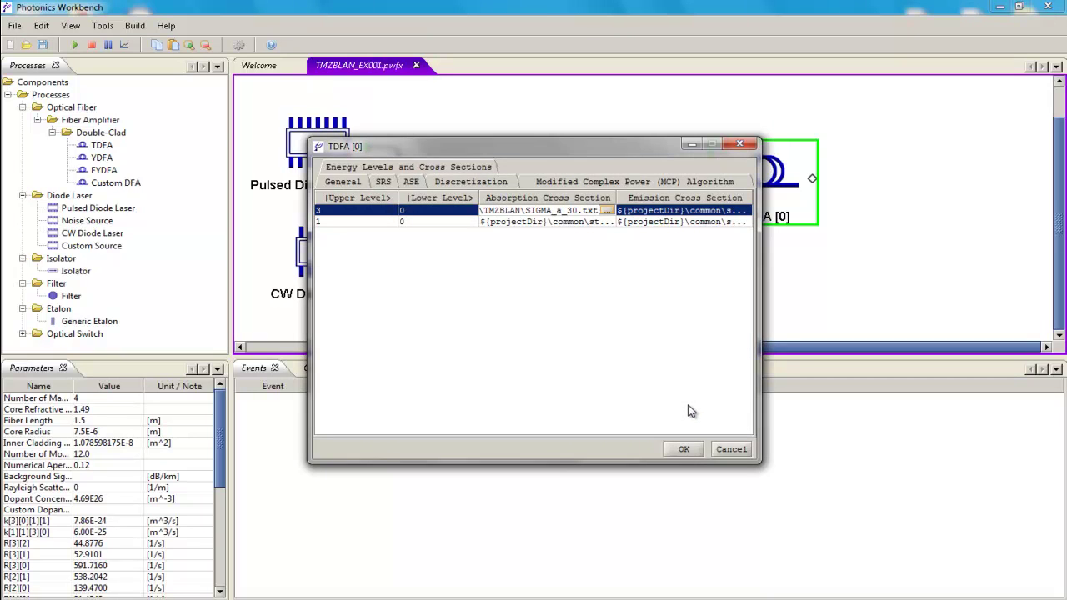
On the General tab, review dopant relaxation rates R32 = 44.8776 through R10 = 91.4549 and close them
{"action": "left_click", "coordinate": [342, 182]}
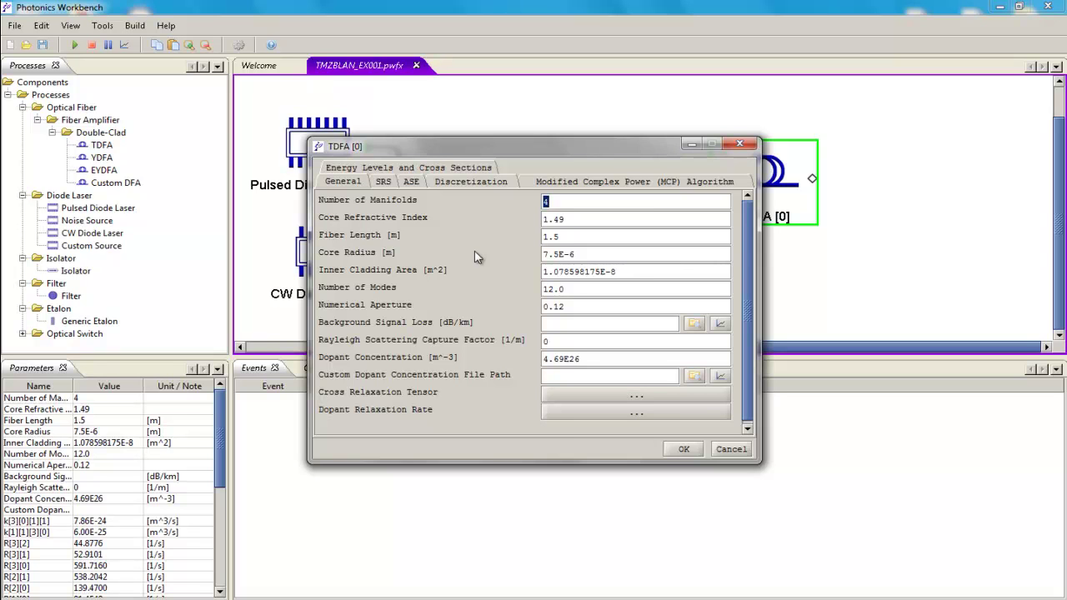
{"action": "left_click", "coordinate": [631, 414]}
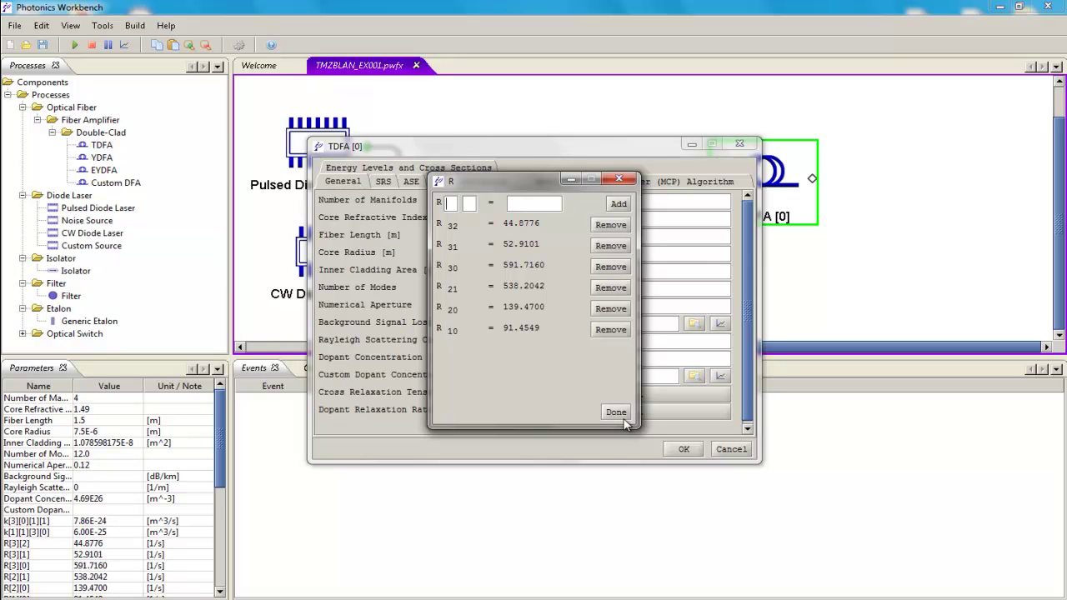
{"action": "left_click", "coordinate": [622, 413]}
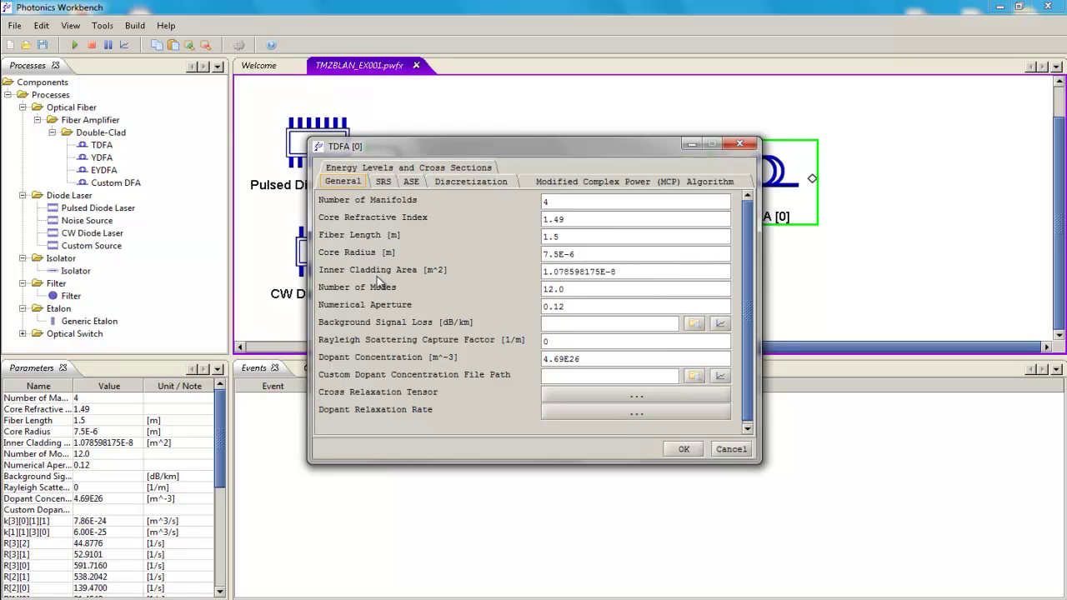
Show the Cross Relaxation Tensor entries, k3011 = 7.86E-24 and k1130 = 6.00E-25
{"action": "left_click", "coordinate": [629, 398]}
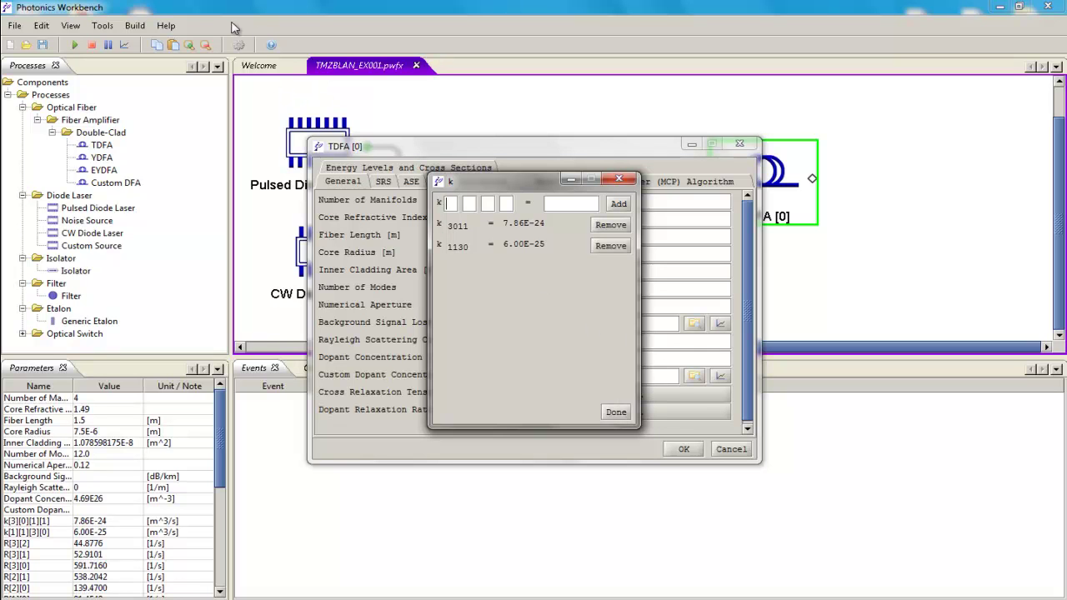
{"action": "key", "text": "Escape"}
{"action": "key", "text": "Escape"}
{"action": "left_click", "coordinate": [271, 46]}
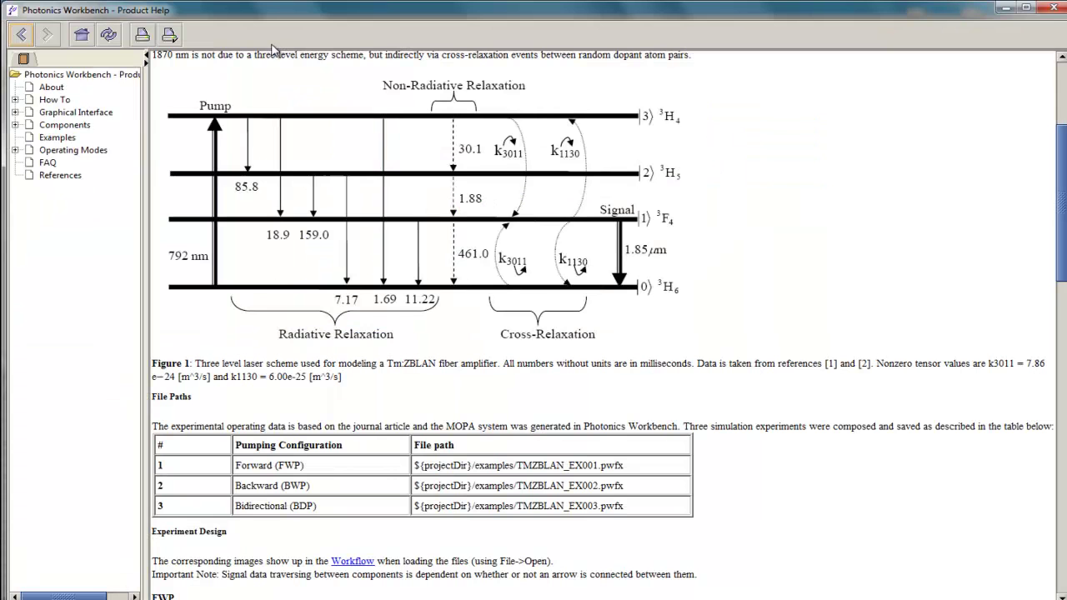
{"action": "left_click", "coordinate": [14, 125]}
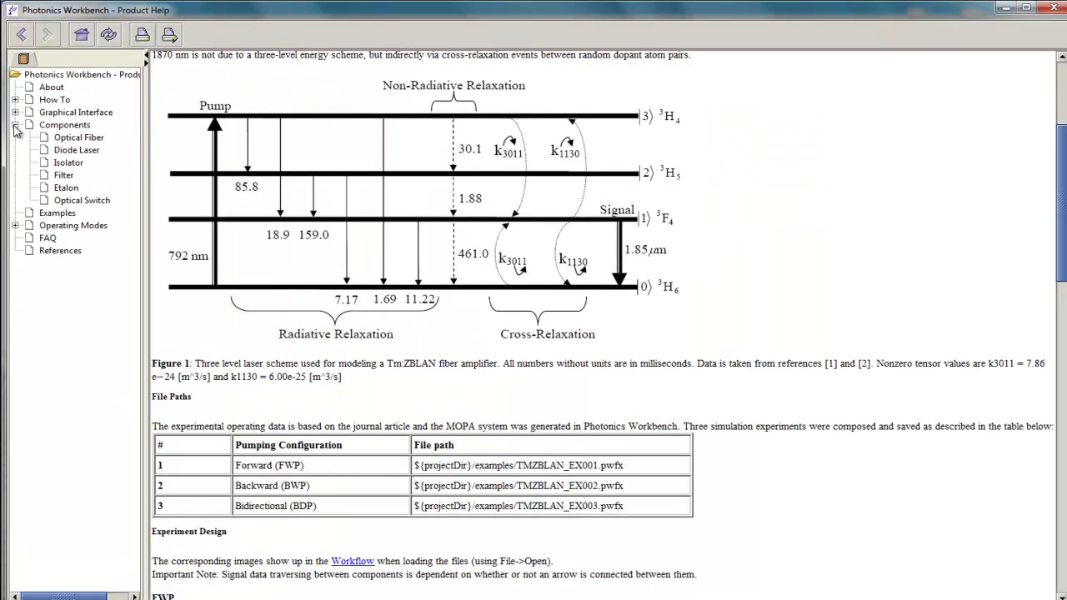
{"action": "left_click", "coordinate": [60, 139]}
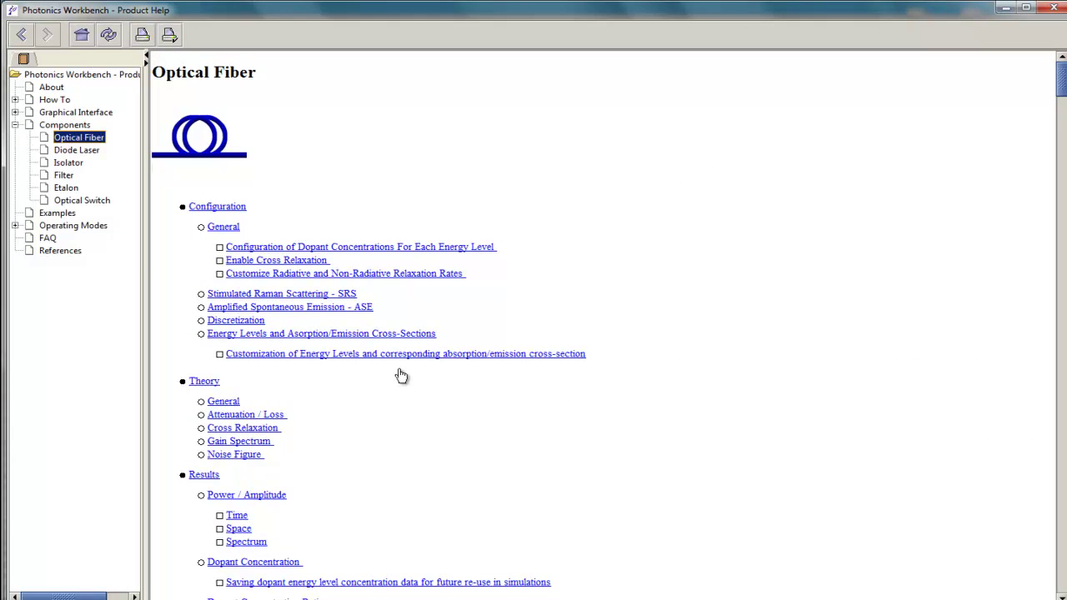
{"action": "left_click", "coordinate": [259, 428]}
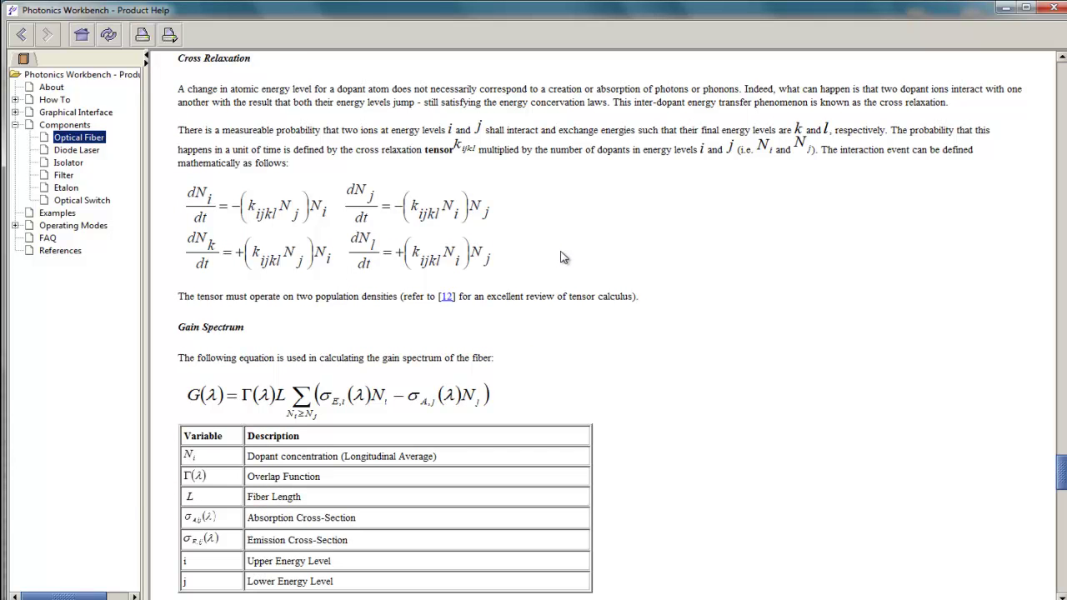
{"action": "left_click", "coordinate": [1047, 8]}
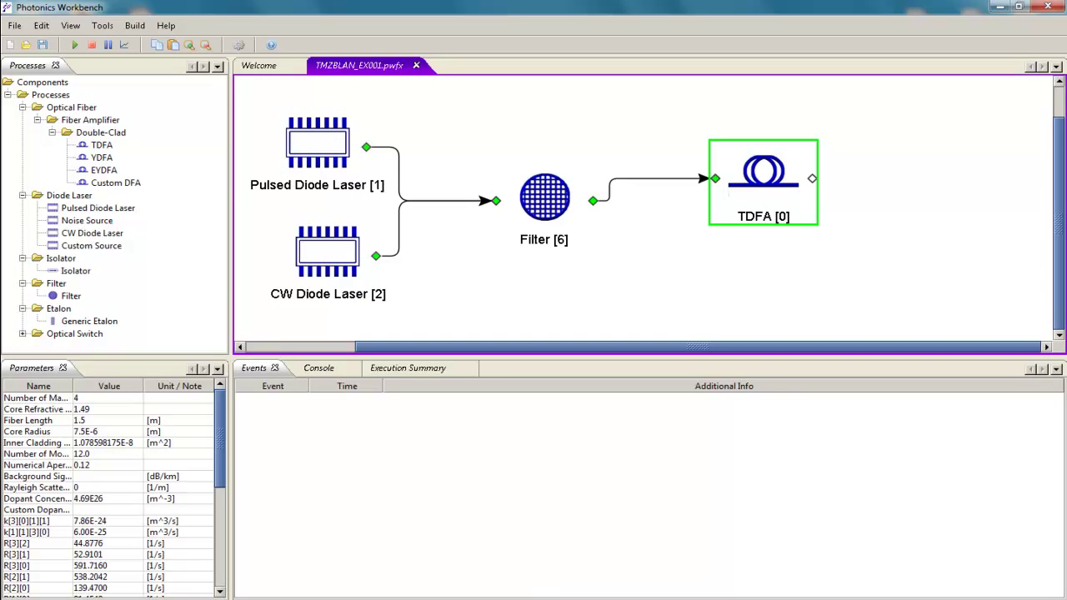
Reopen TDFA [0] properties and highlight inner cladding area, NA 0.12, loss settings and dopant concentration 4.69E26
{"action": "double_click", "coordinate": [736, 195]}
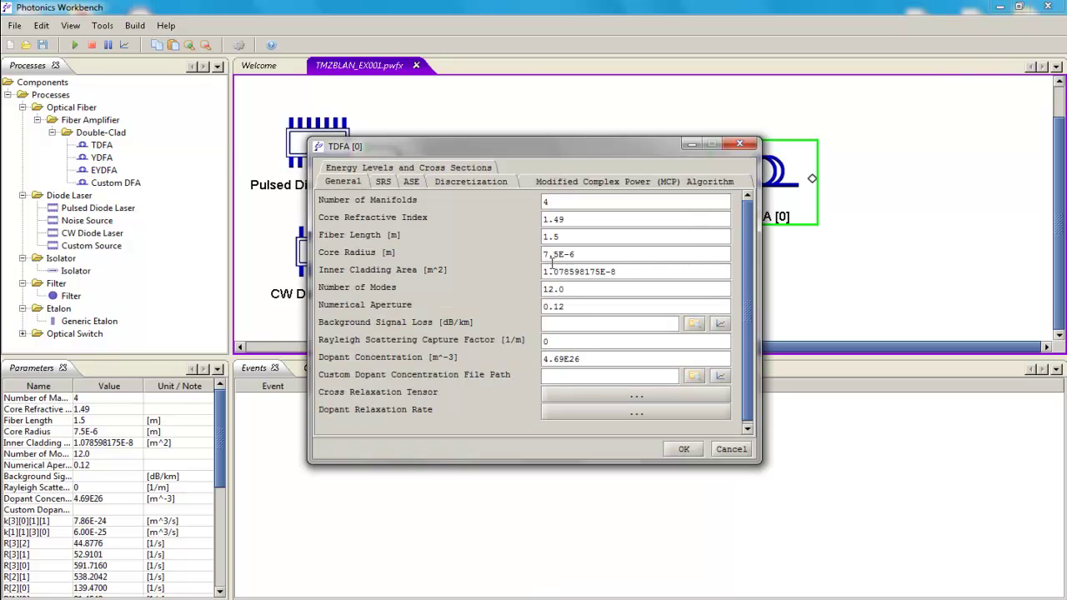
{"action": "left_click_drag", "start_coordinate": [553, 271], "coordinate": [617, 271]}
{"action": "left_click", "coordinate": [551, 288]}
{"action": "left_click_drag", "start_coordinate": [555, 306], "coordinate": [566, 320]}
{"action": "left_click", "coordinate": [566, 322]}
{"action": "left_click", "coordinate": [560, 342]}
{"action": "left_click_drag", "start_coordinate": [606, 360], "coordinate": [533, 368]}
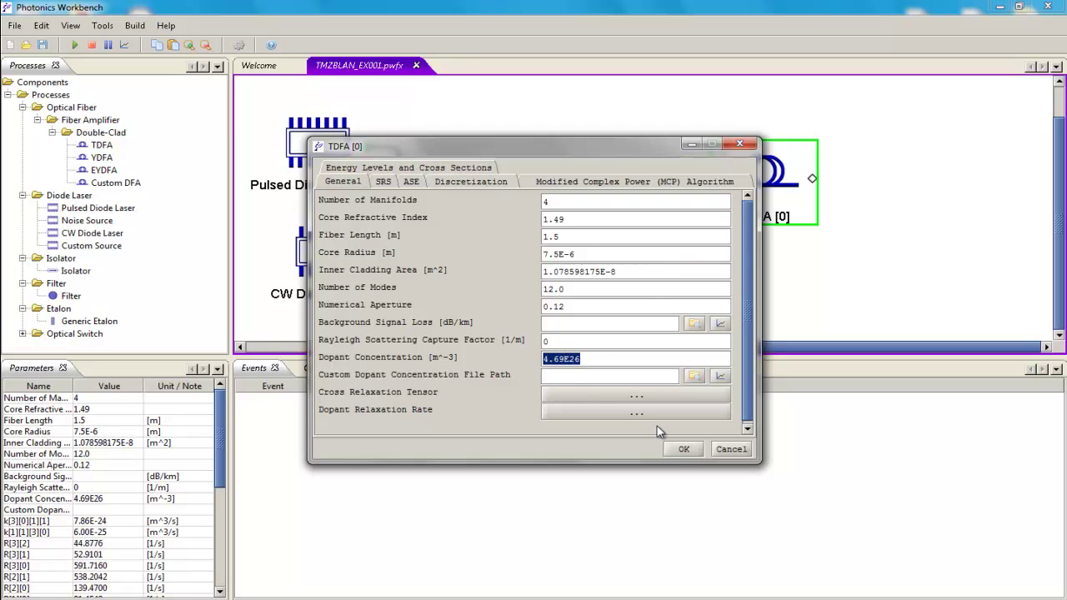
Review the ASE settings: 30 bins spanning 1810.0E-9 to 2000.0E-9 m with 10.0E-9 m bandwidth
{"action": "left_click", "coordinate": [416, 182]}
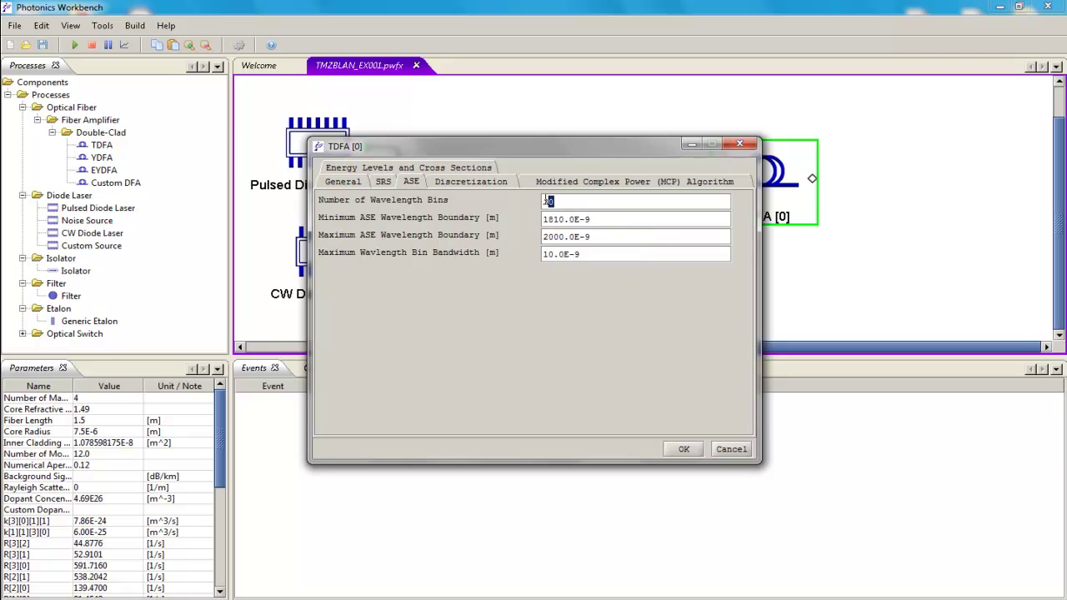
{"action": "left_click", "coordinate": [624, 221]}
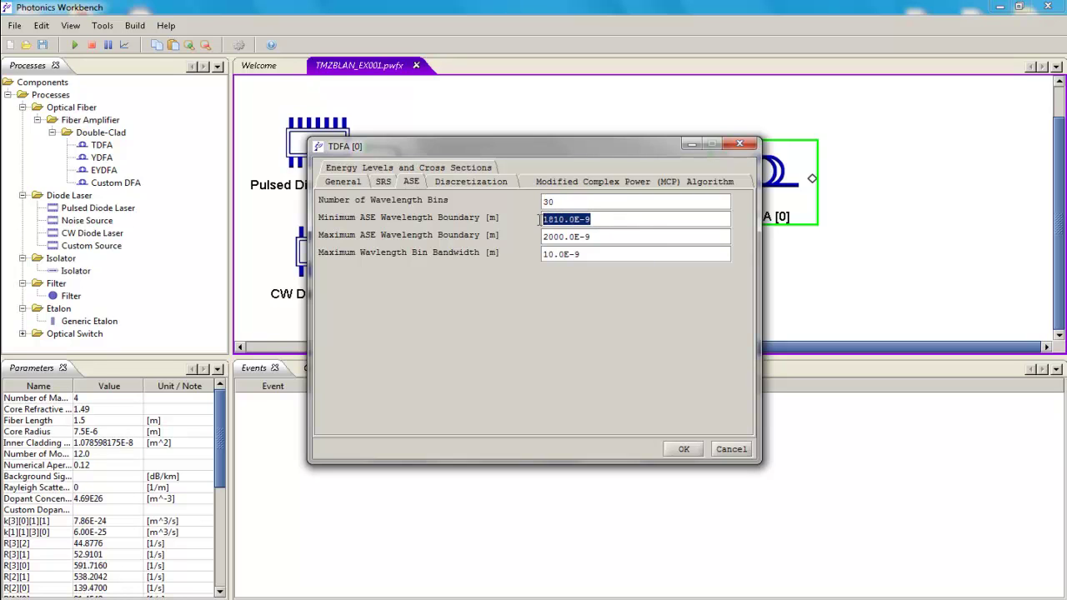
{"action": "left_click", "coordinate": [621, 242]}
{"action": "left_click", "coordinate": [543, 240]}
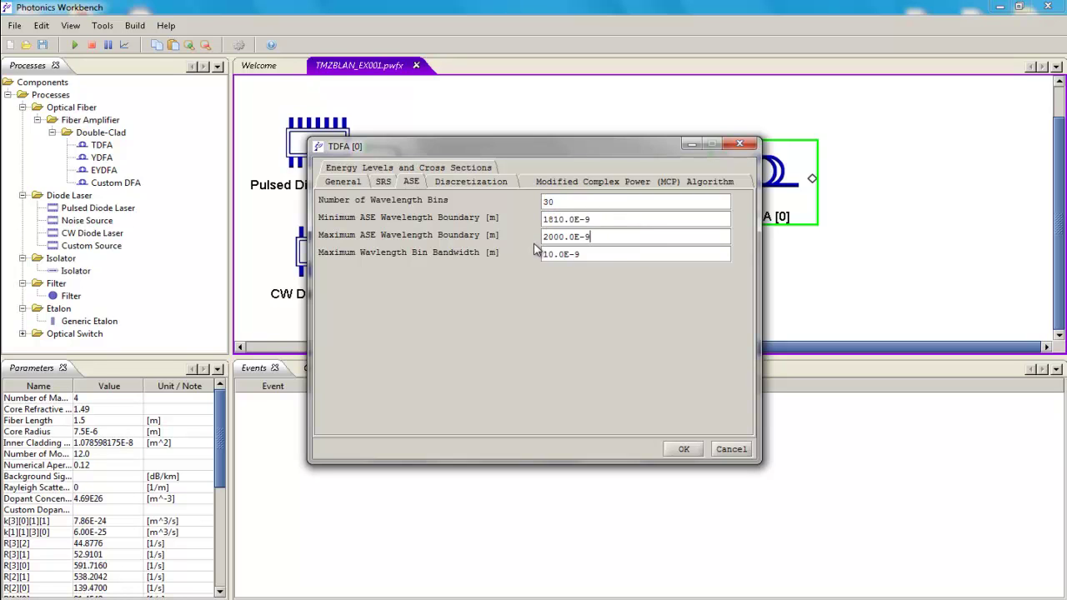
{"action": "left_click", "coordinate": [580, 237], "text": "shift"}
{"action": "left_click", "coordinate": [589, 254]}
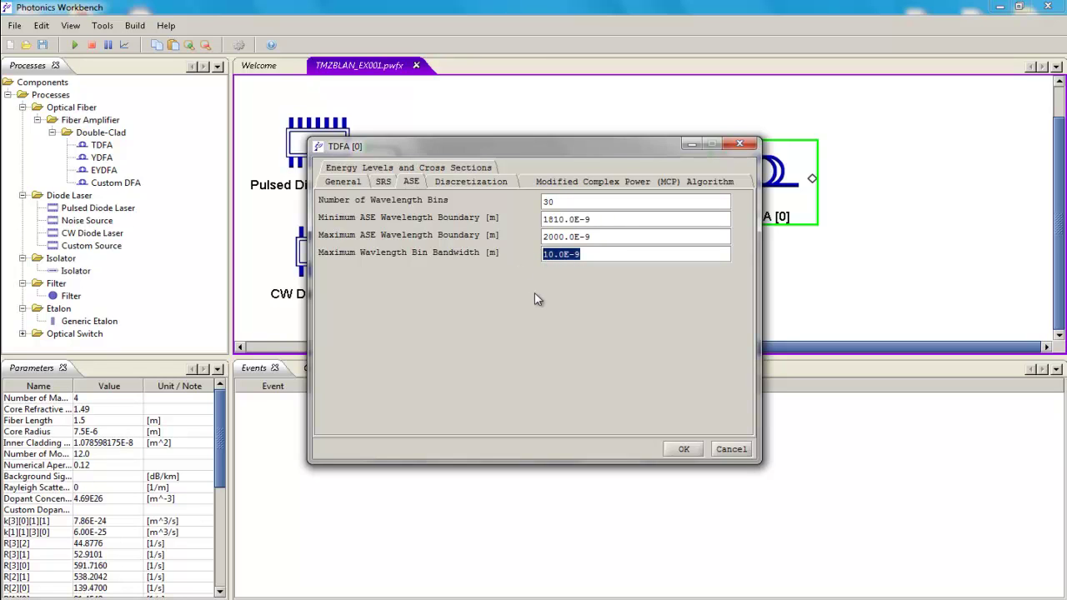
{"action": "left_click", "coordinate": [384, 183]}
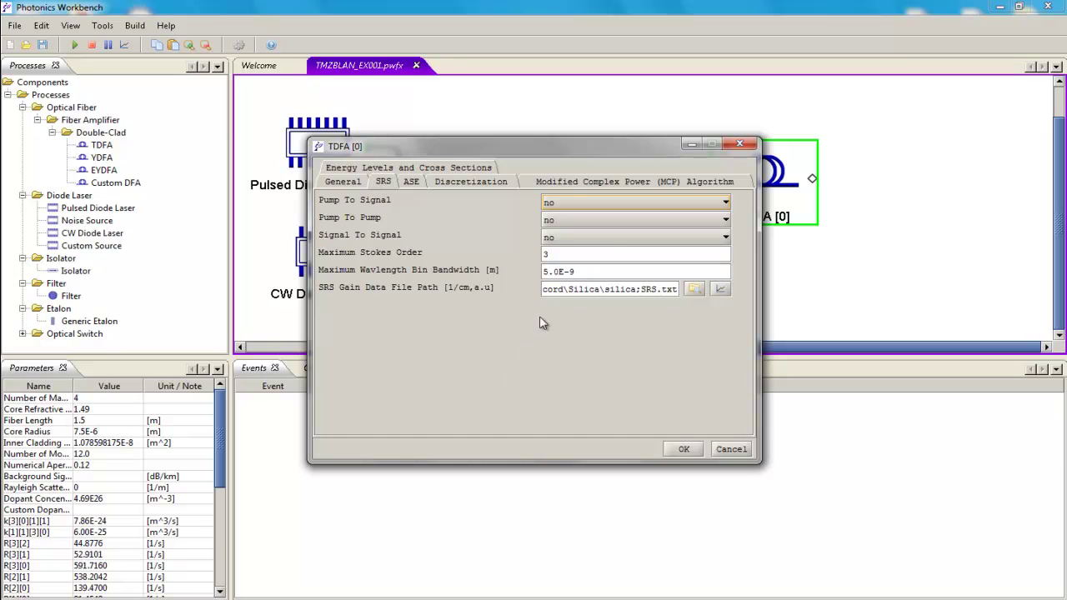
Check the SRS maximum Stokes order of 3 and the SRS gain data file path
{"action": "double_click", "coordinate": [544, 253]}
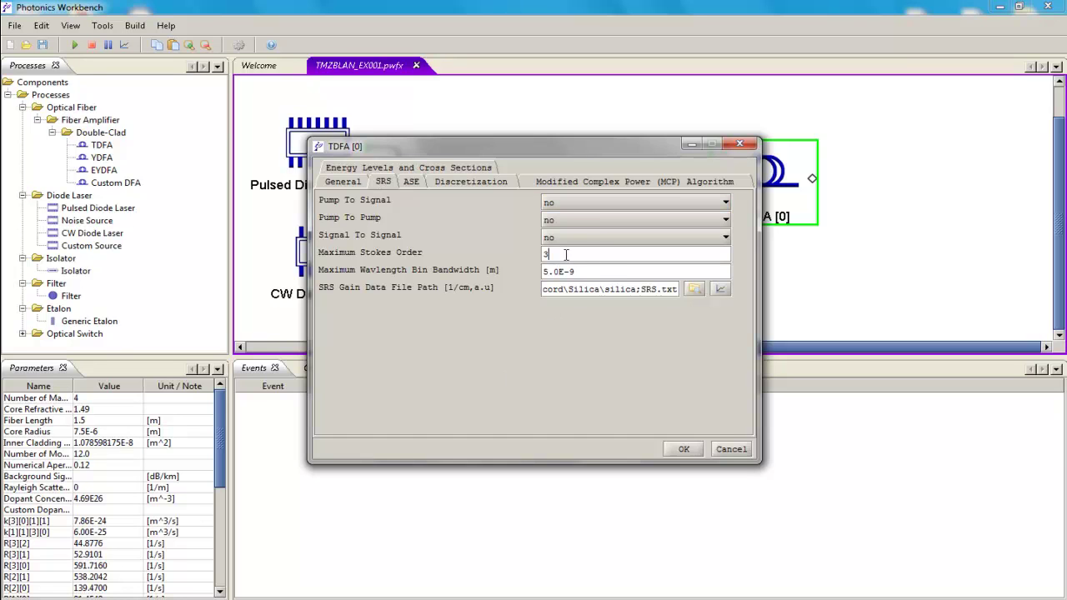
{"action": "left_click", "coordinate": [601, 289]}
Review the Discretization tab: fiber discretization 200 with the tolerance left empty
{"action": "left_click", "coordinate": [437, 183]}
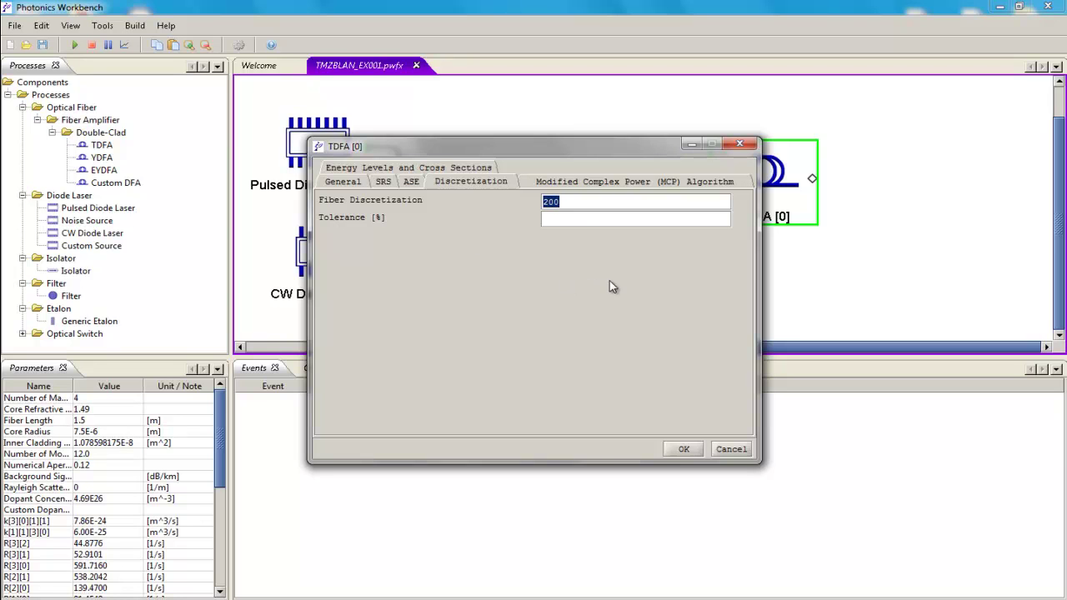
{"action": "left_click", "coordinate": [576, 200]}
{"action": "left_click", "coordinate": [564, 218]}
Accept the TDFA settings and select all four components in the schematic
{"action": "left_click", "coordinate": [351, 187]}
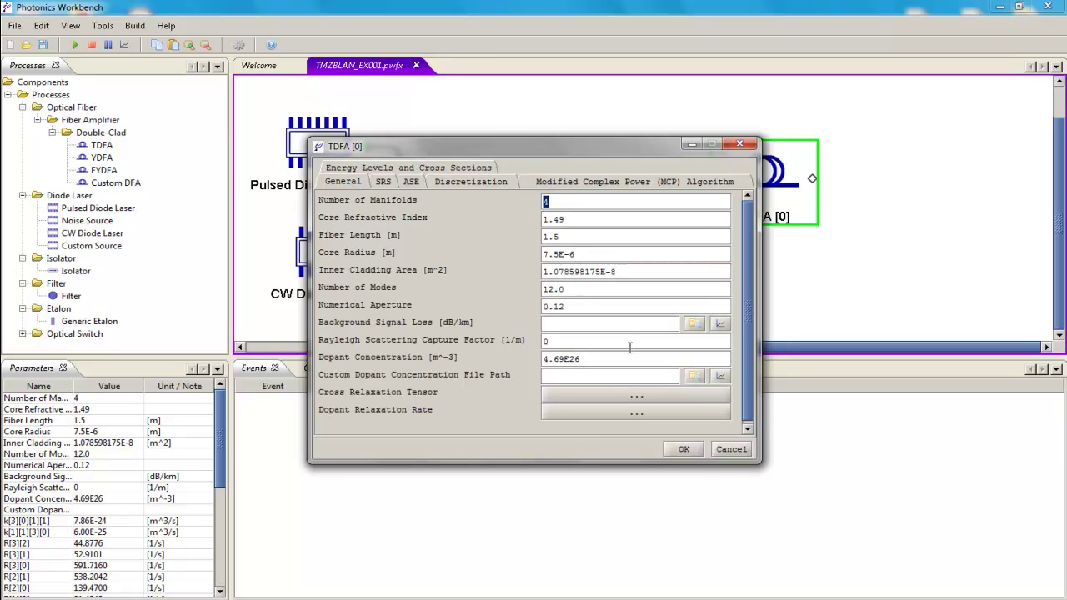
{"action": "left_click", "coordinate": [700, 452]}
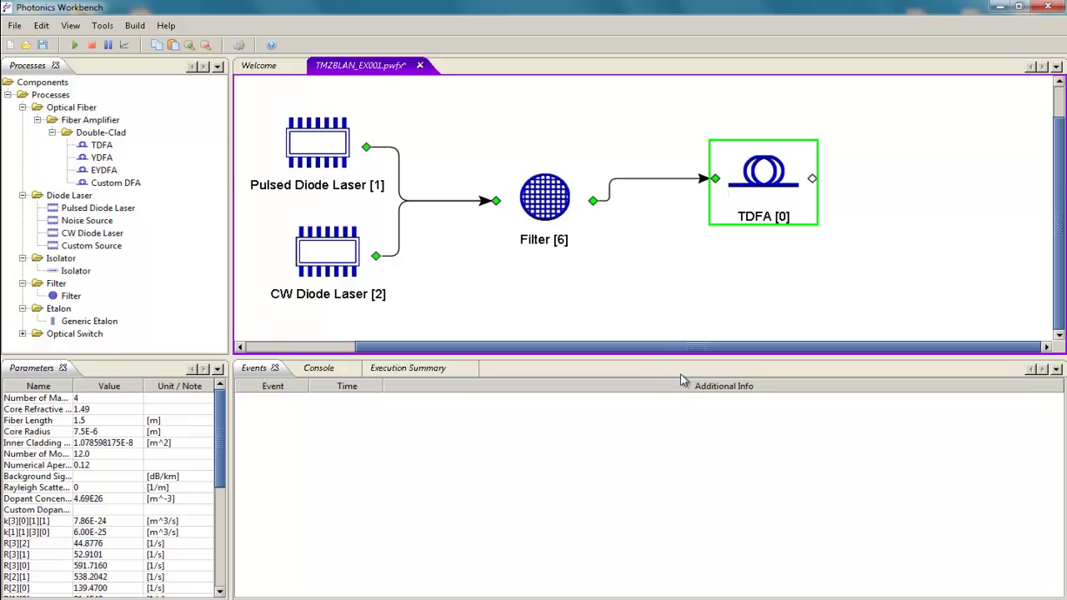
{"action": "left_click_drag", "start_coordinate": [853, 314], "coordinate": [241, 87]}
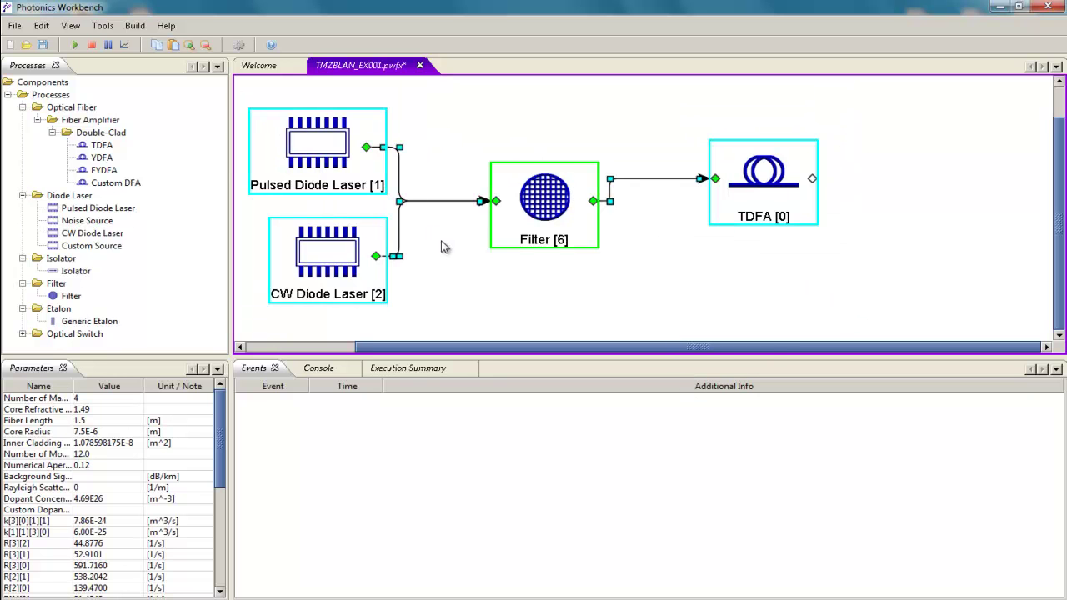
Show the CW Diode Laser [2] parameters: 3.1391 W average output, 800.0E-9 m peak wavelength
{"action": "scroll", "coordinate": [441, 247], "scroll_direction": "down", "scroll_amount": 1}
{"action": "left_click", "coordinate": [447, 294]}
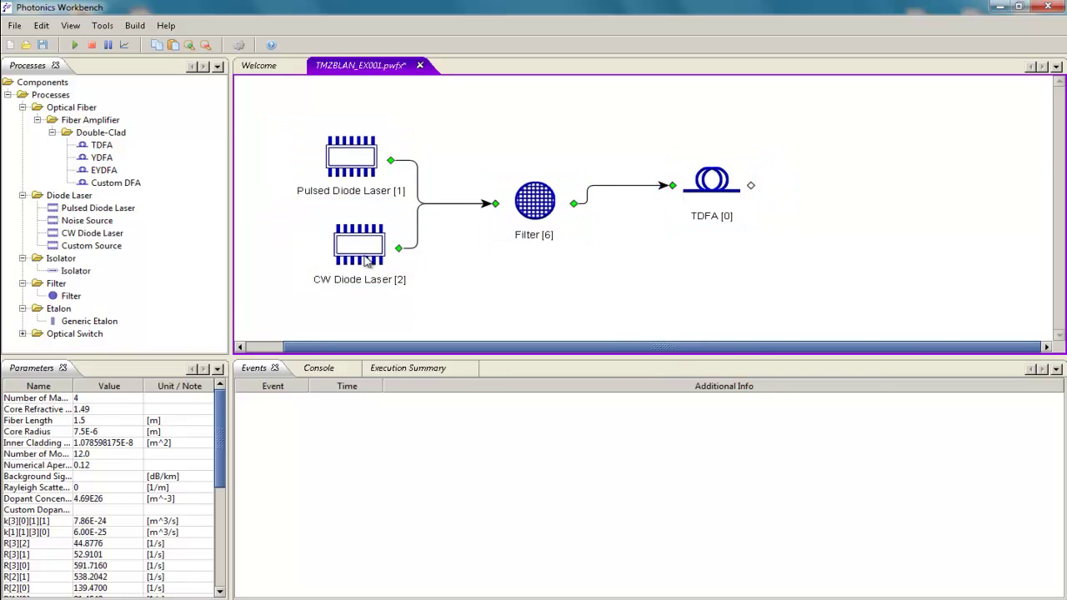
{"action": "left_click", "coordinate": [366, 261]}
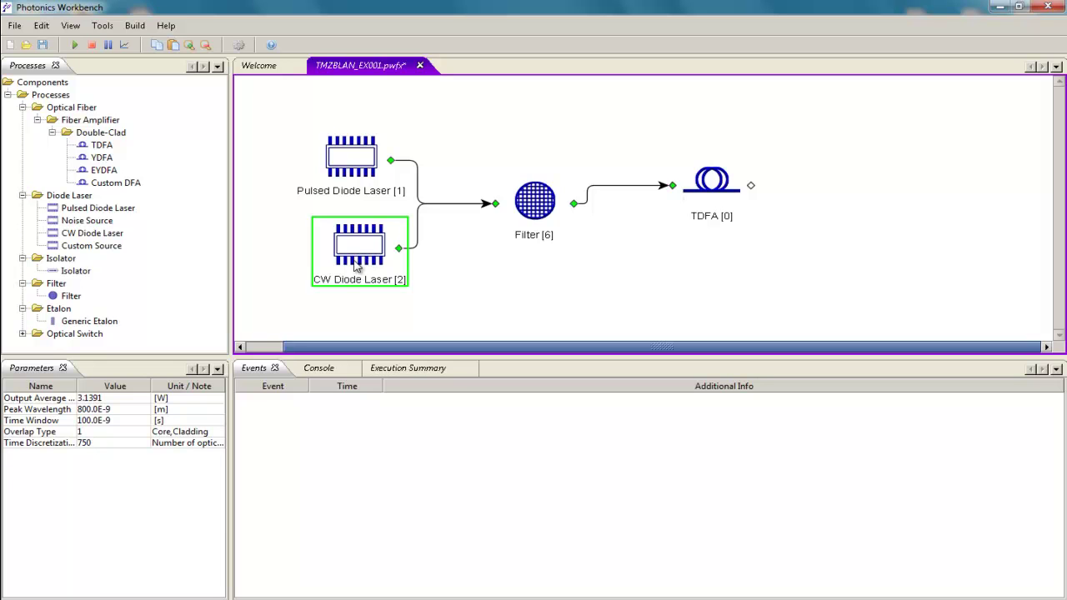
Display Pulsed Diode Laser [1] parameters (1870.0E-9 m, 60.0e3 repetition rate), then deselect it
{"action": "left_click", "coordinate": [339, 187]}
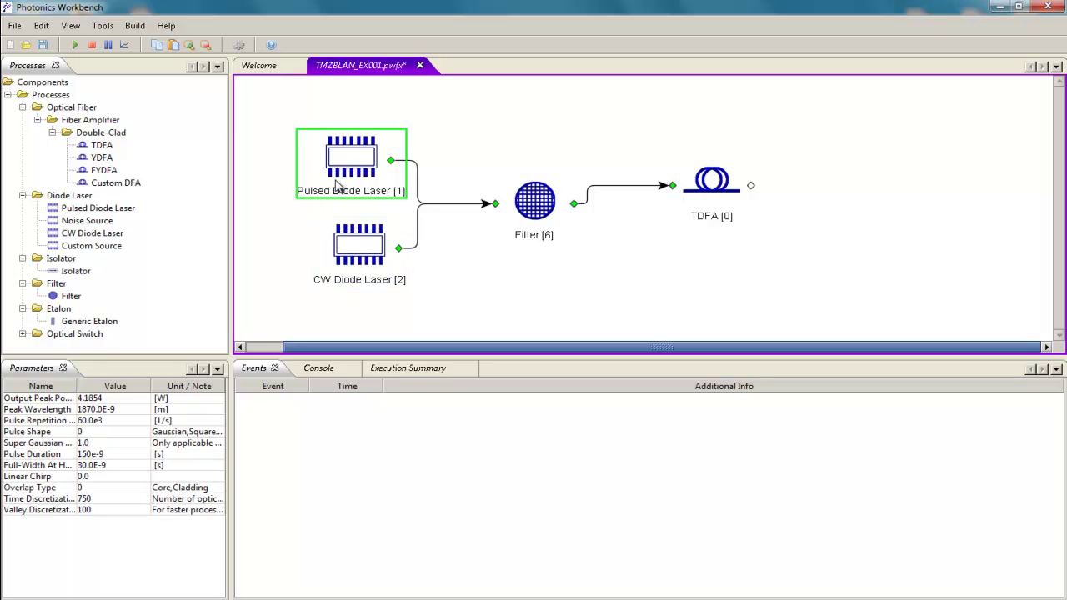
{"action": "left_click", "coordinate": [733, 301]}
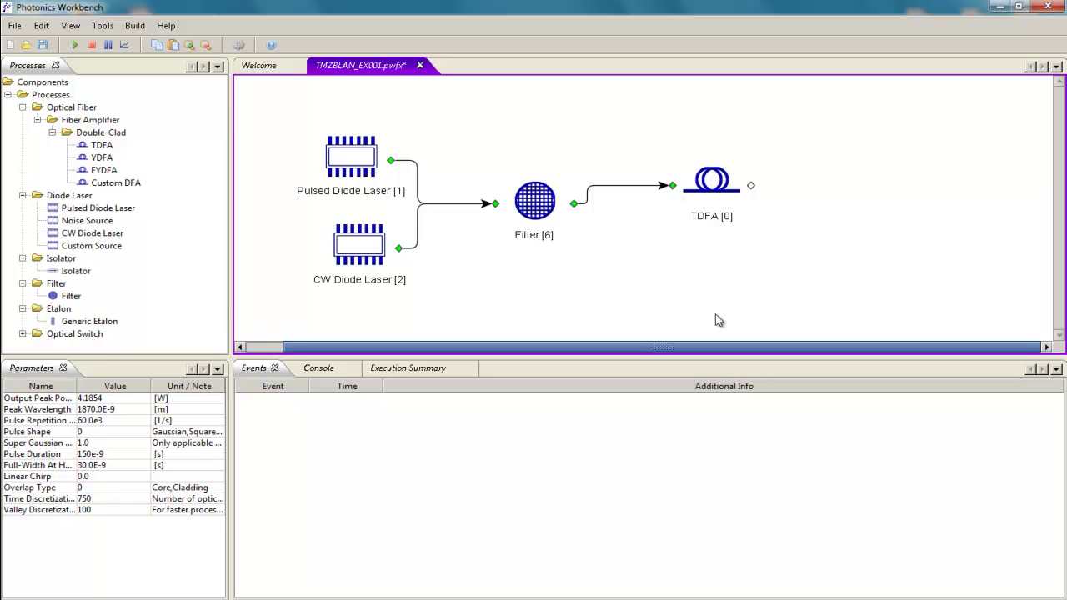
In Tools > Phase Manager, make Pulsed Diode Laser [1] primary for phase 1
{"action": "left_click", "coordinate": [99, 25]}
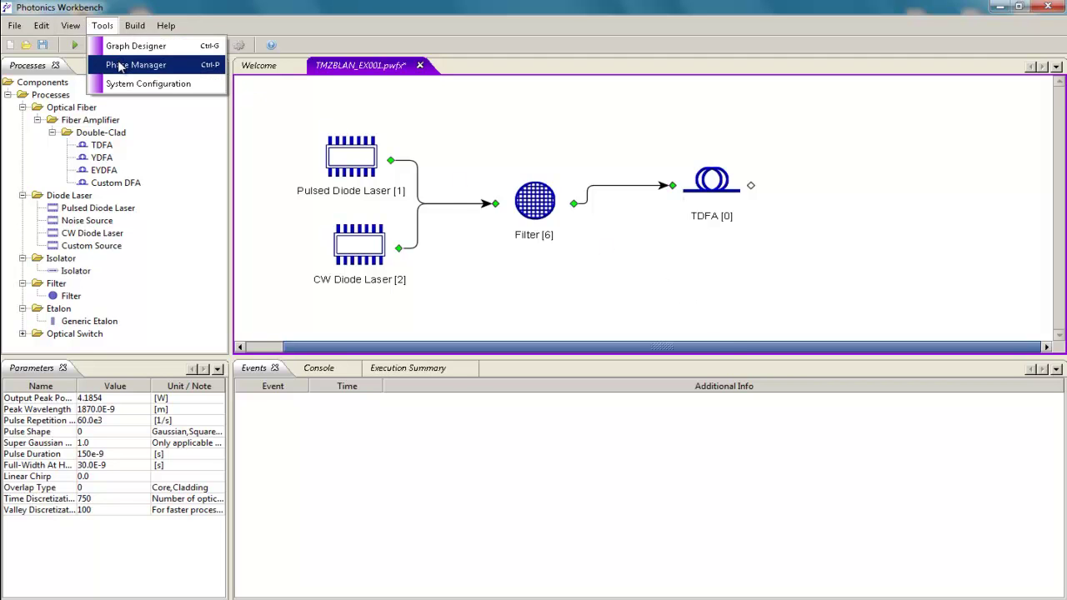
{"action": "left_click", "coordinate": [119, 67]}
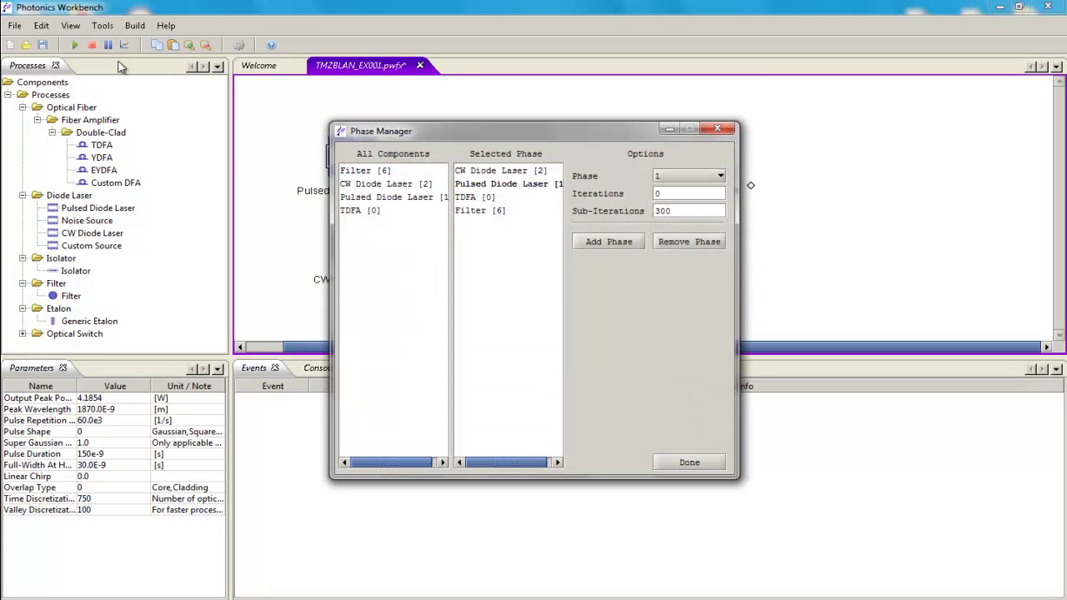
{"action": "left_click", "coordinate": [522, 186]}
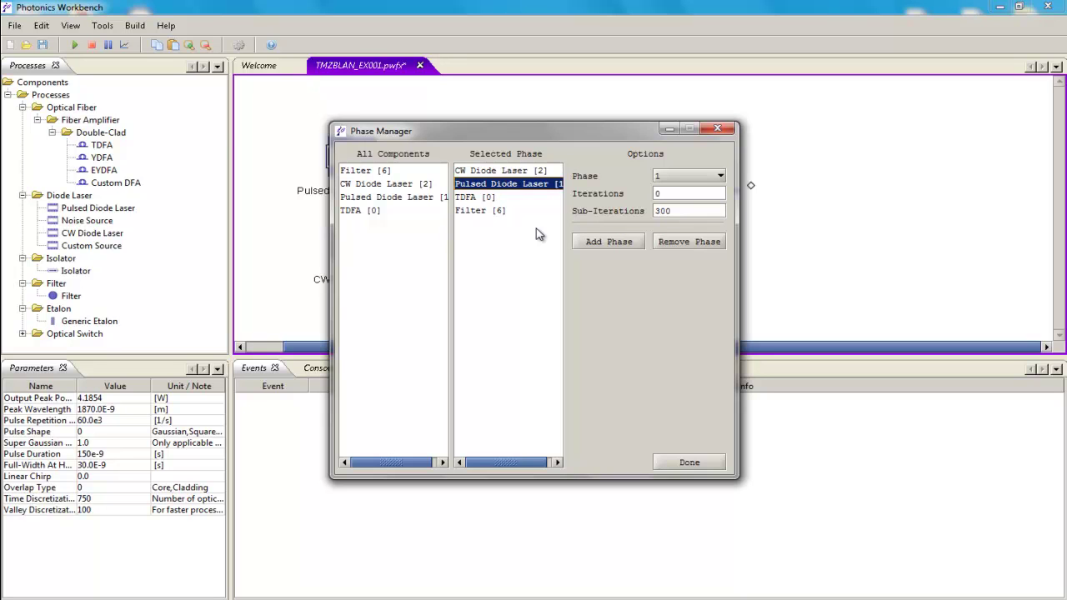
{"action": "left_click", "coordinate": [679, 462]}
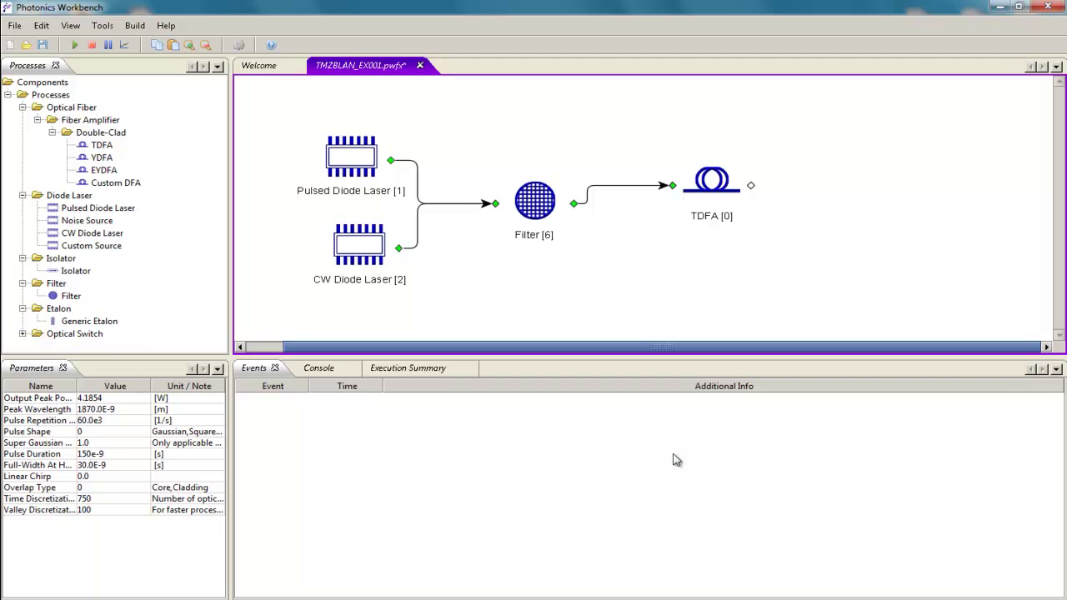
{"action": "left_click", "coordinate": [272, 44]}
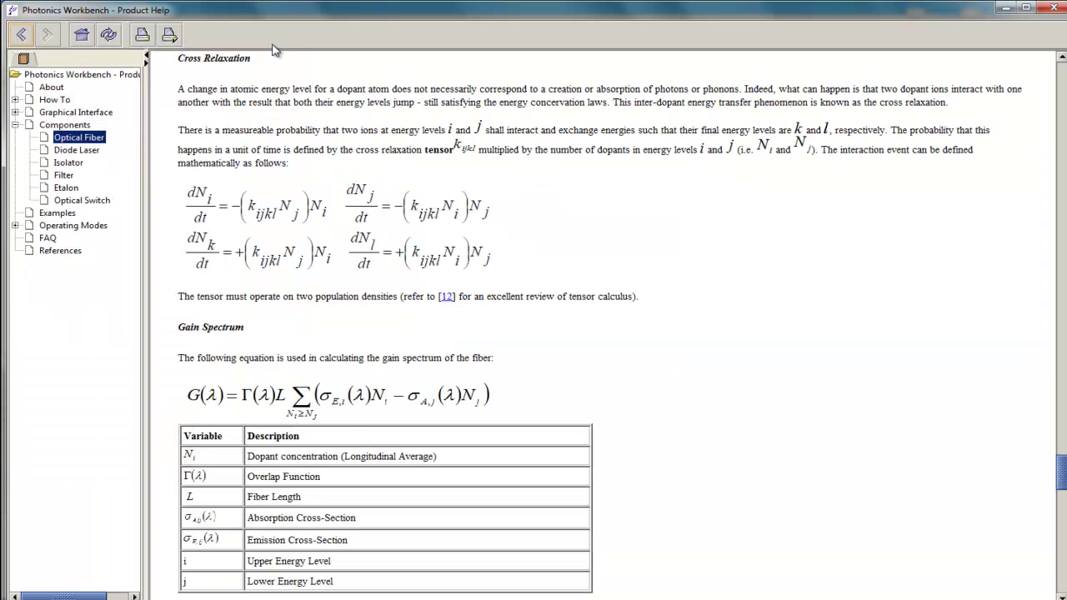
{"action": "left_click", "coordinate": [15, 100]}
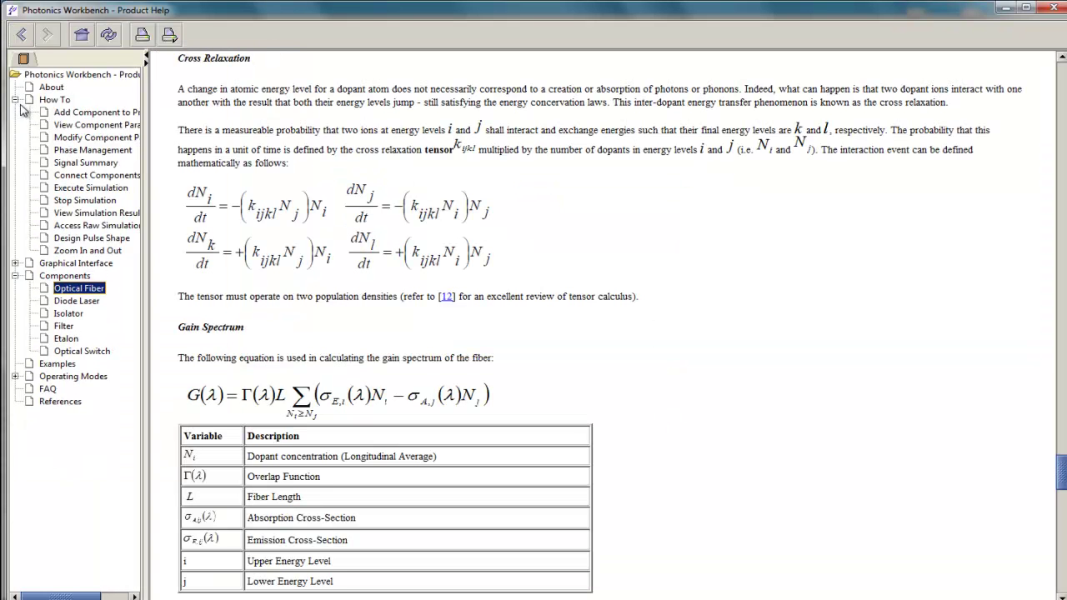
{"action": "left_click", "coordinate": [90, 151]}
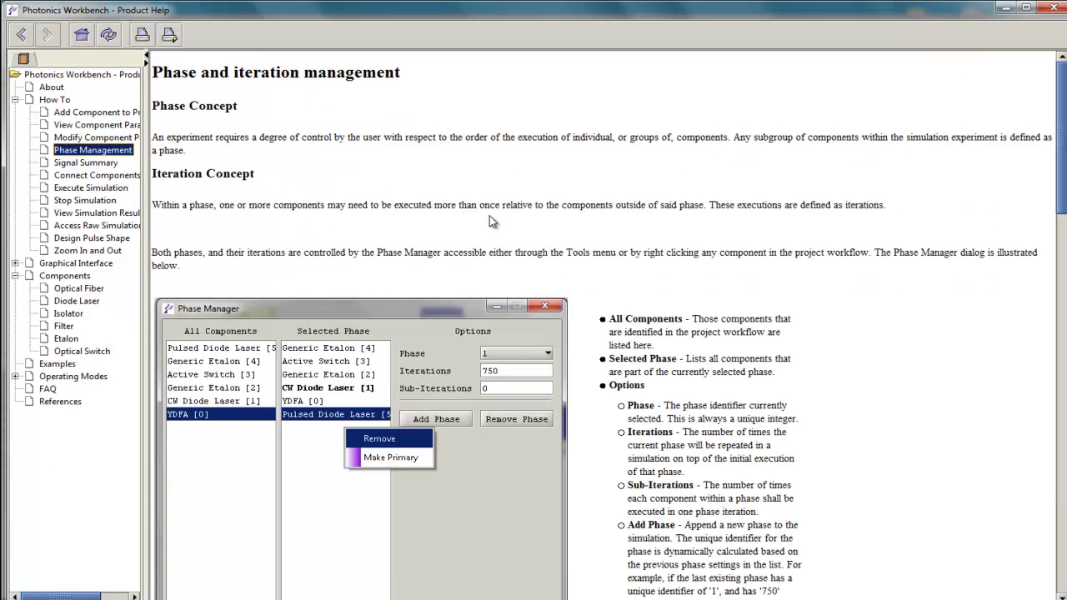
{"action": "left_click", "coordinate": [1047, 8]}
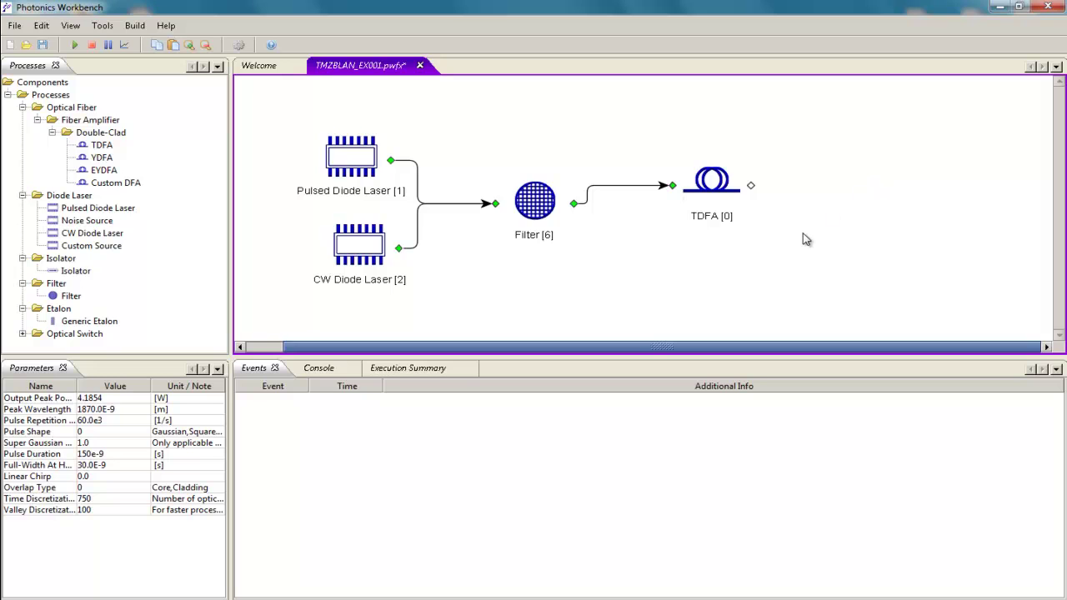